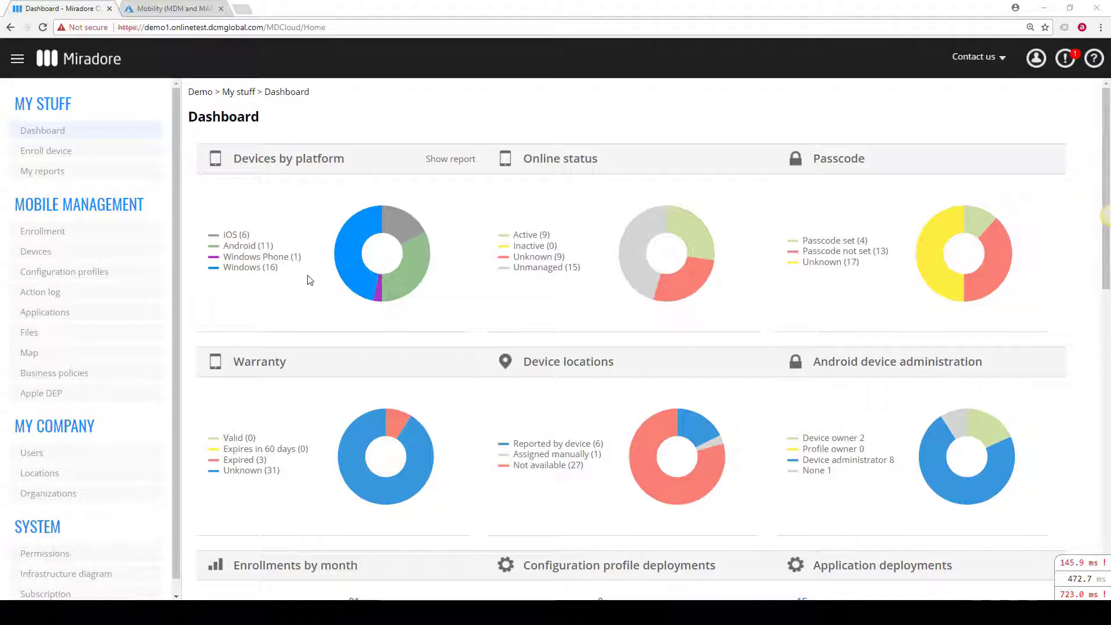
Start a new configuration profile for the Windows platform and advance to choosing its type
{"action": "left_click", "coordinate": [120, 279]}
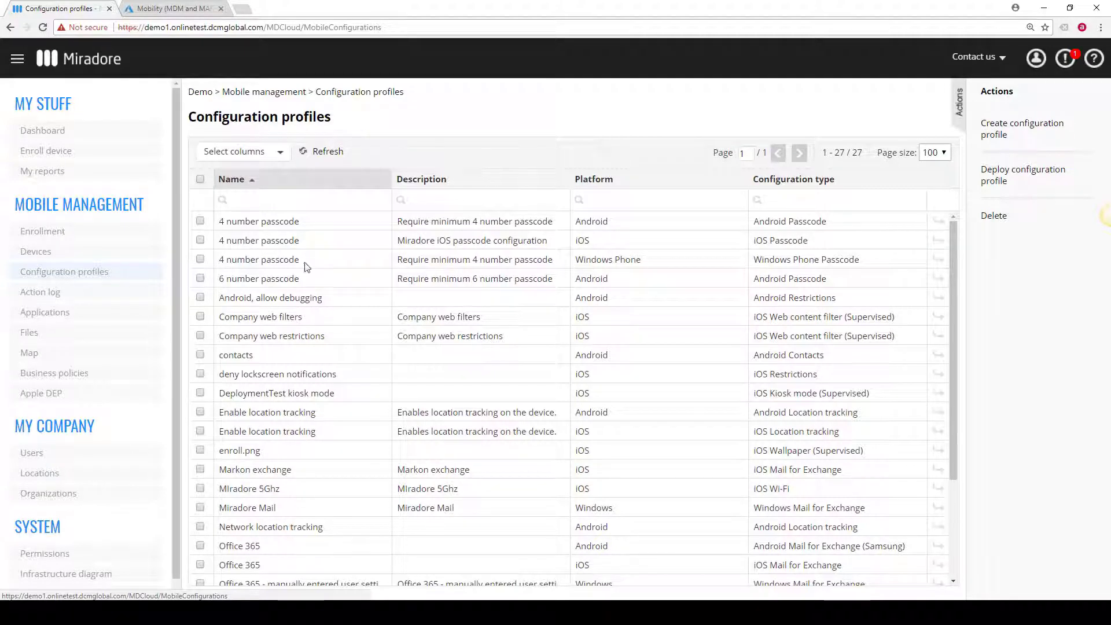
{"action": "left_click", "coordinate": [996, 134]}
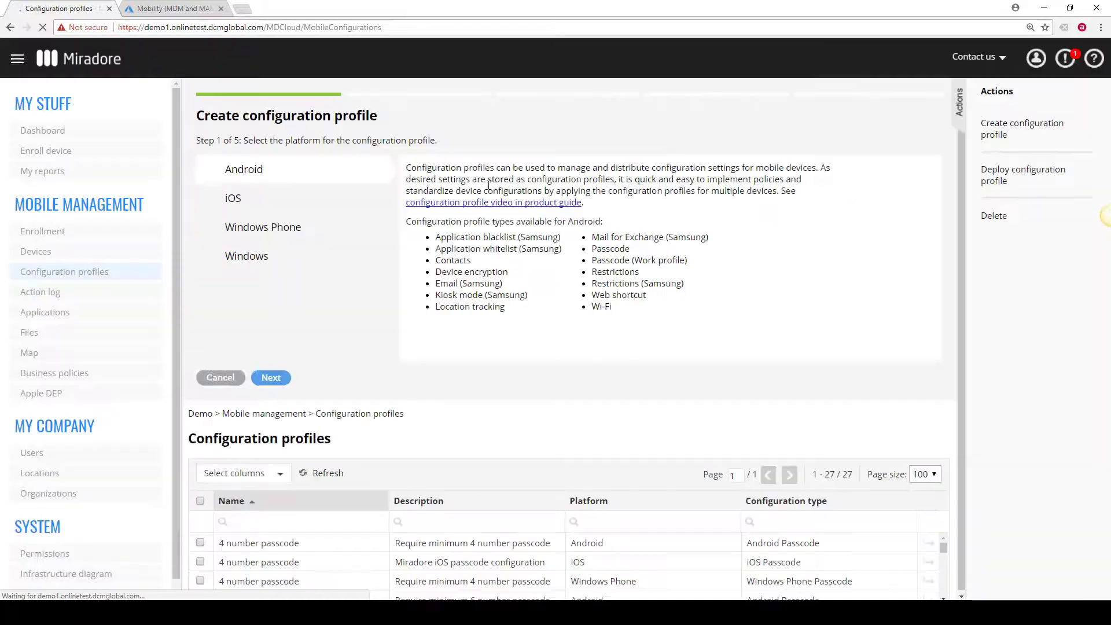
{"action": "left_click", "coordinate": [252, 258]}
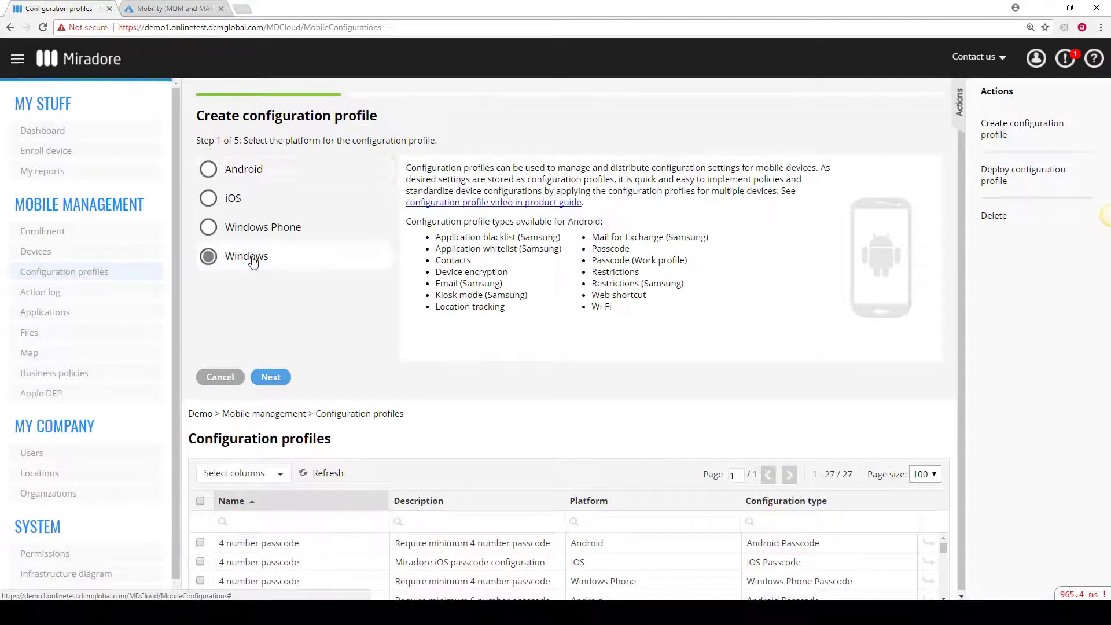
{"action": "left_click", "coordinate": [285, 382]}
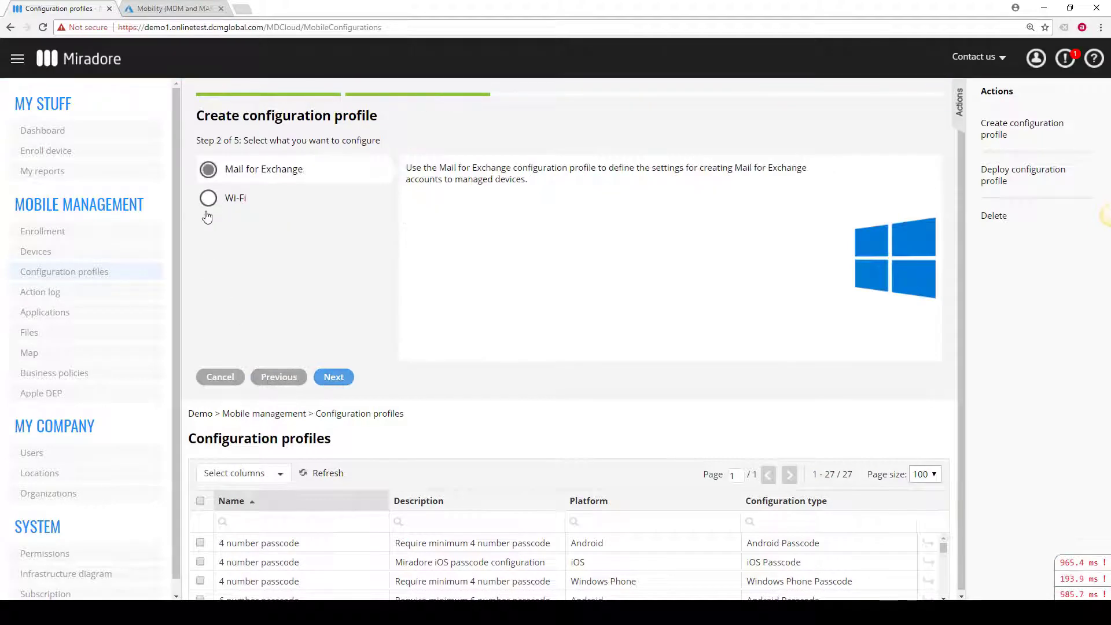
Choose Mail for Exchange, naming the account 'Webinar demo e-mail' on server outlook.office365.com
{"action": "left_click", "coordinate": [341, 381]}
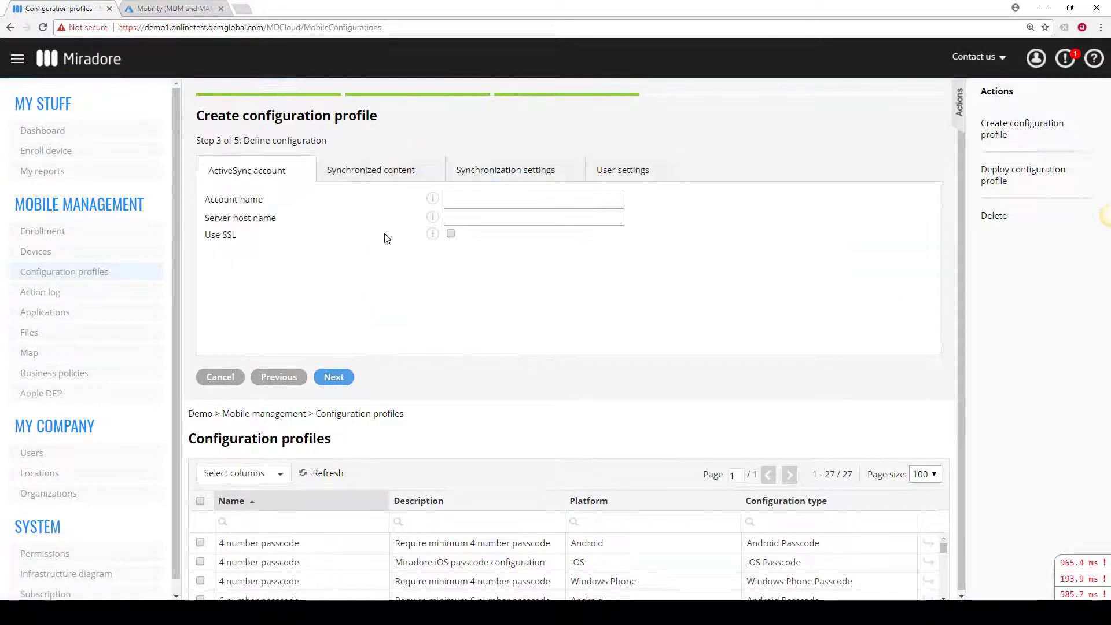
{"action": "left_click", "coordinate": [552, 194]}
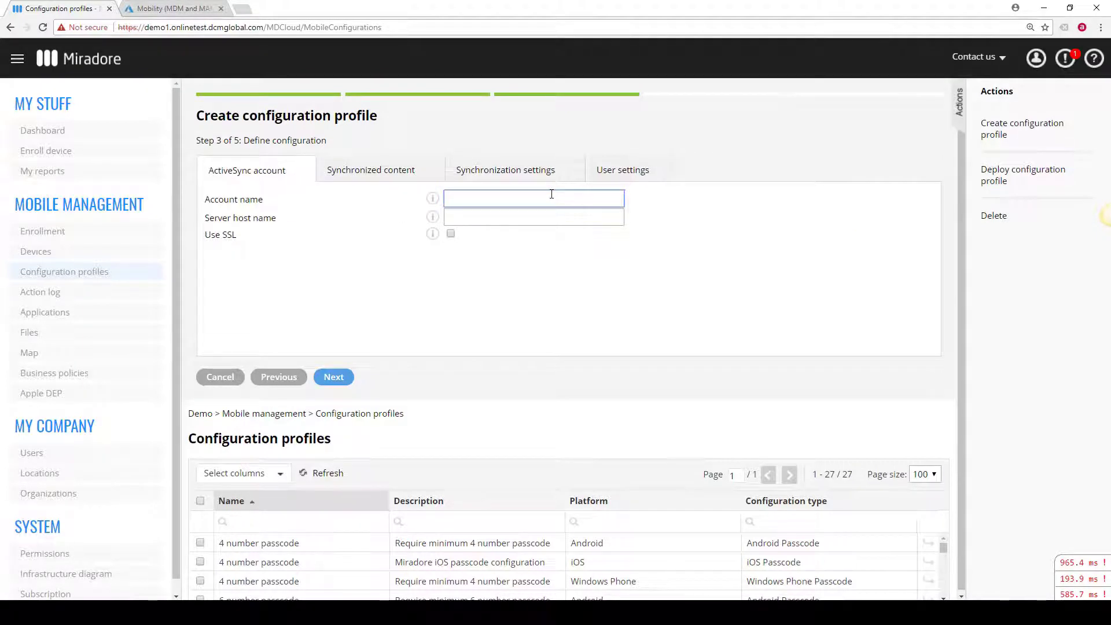
{"action": "type", "text": "Webinar demo e-mail"}
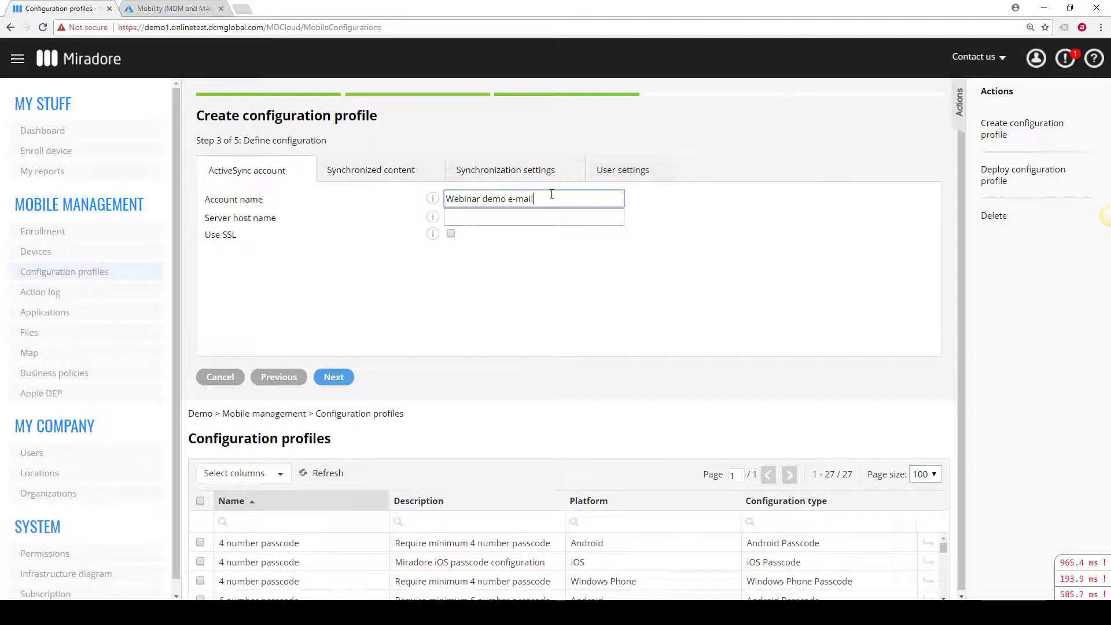
{"action": "key", "text": "ctrl+a"}
{"action": "key", "text": "Tab"}
{"action": "type", "text": "outlook"}
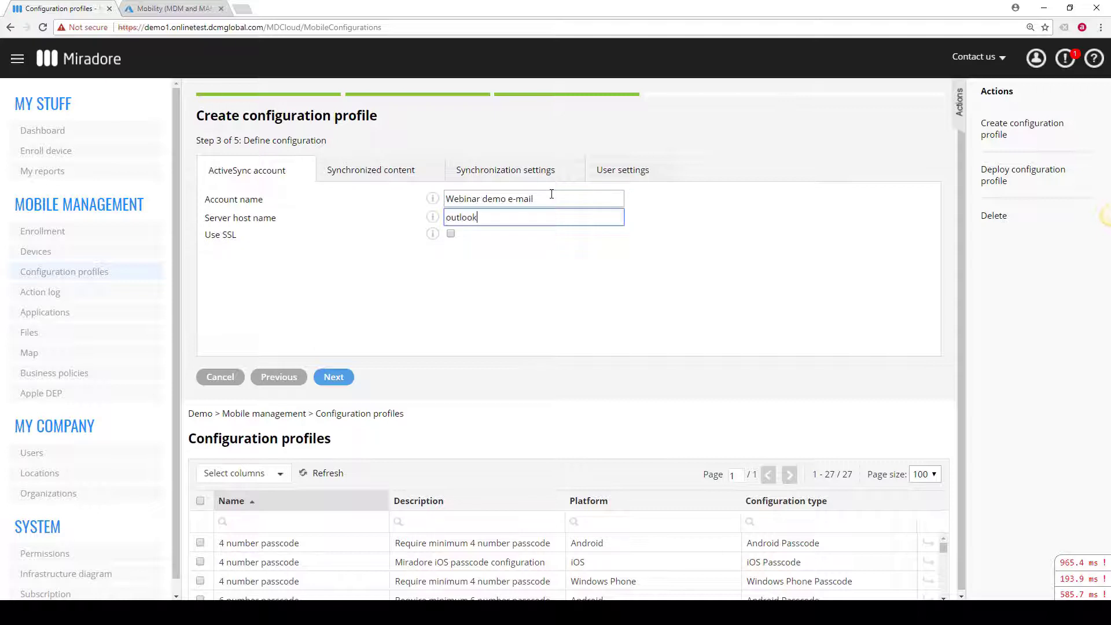
{"action": "type", "text": ".office365.com"}
Require SSL, sync emails, and use user-specific settings from the Mail for Exchange source
{"action": "left_click", "coordinate": [450, 235]}
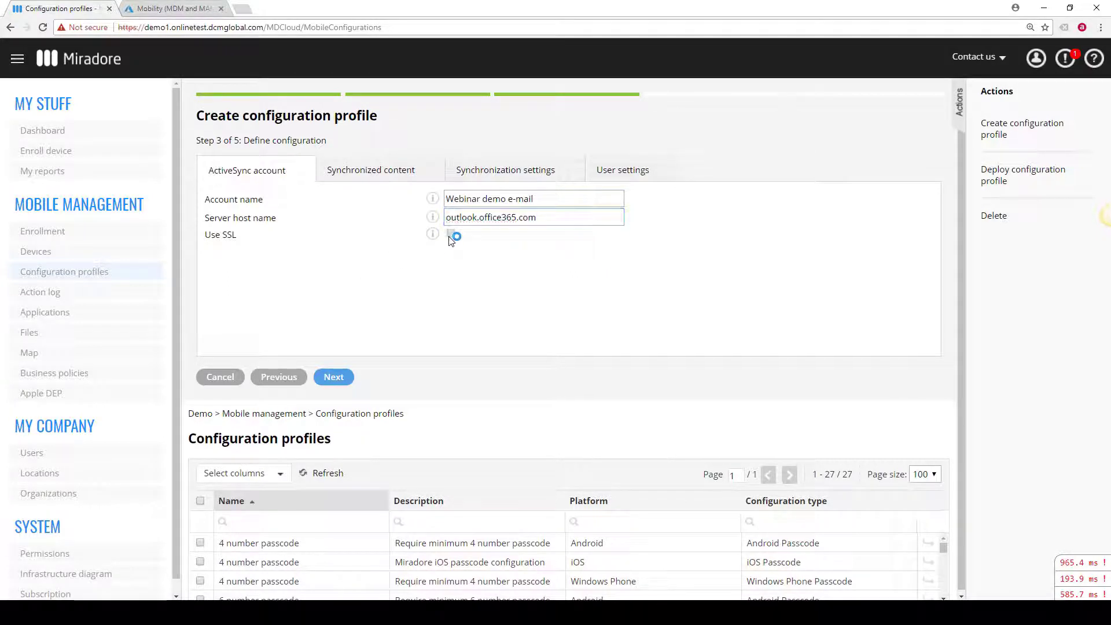
{"action": "left_click", "coordinate": [378, 171]}
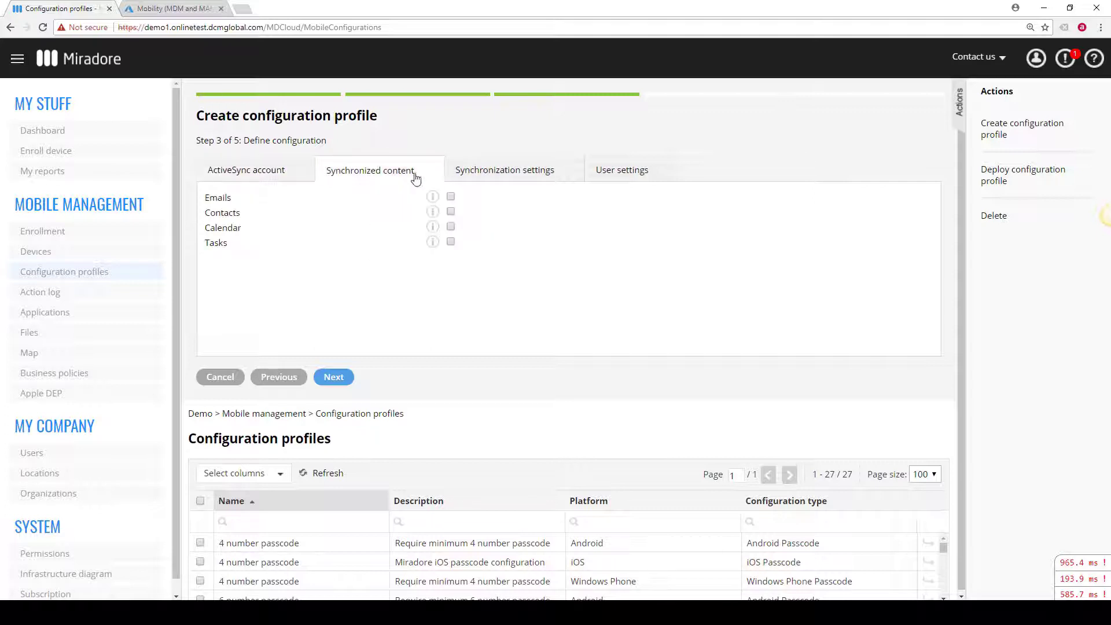
{"action": "left_click", "coordinate": [451, 197]}
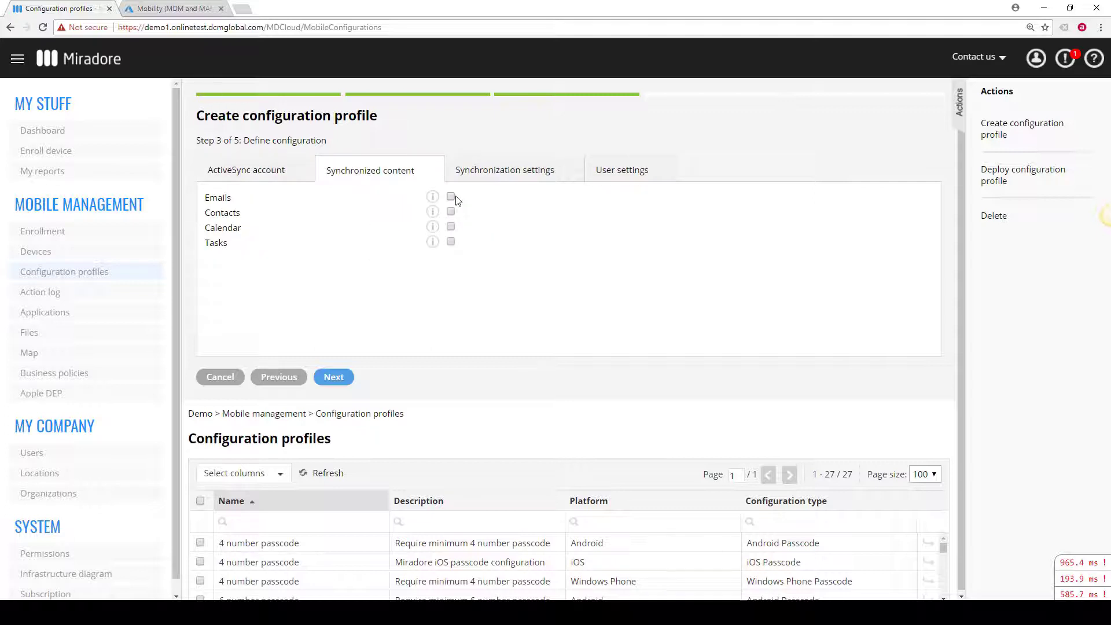
{"action": "left_click", "coordinate": [487, 177]}
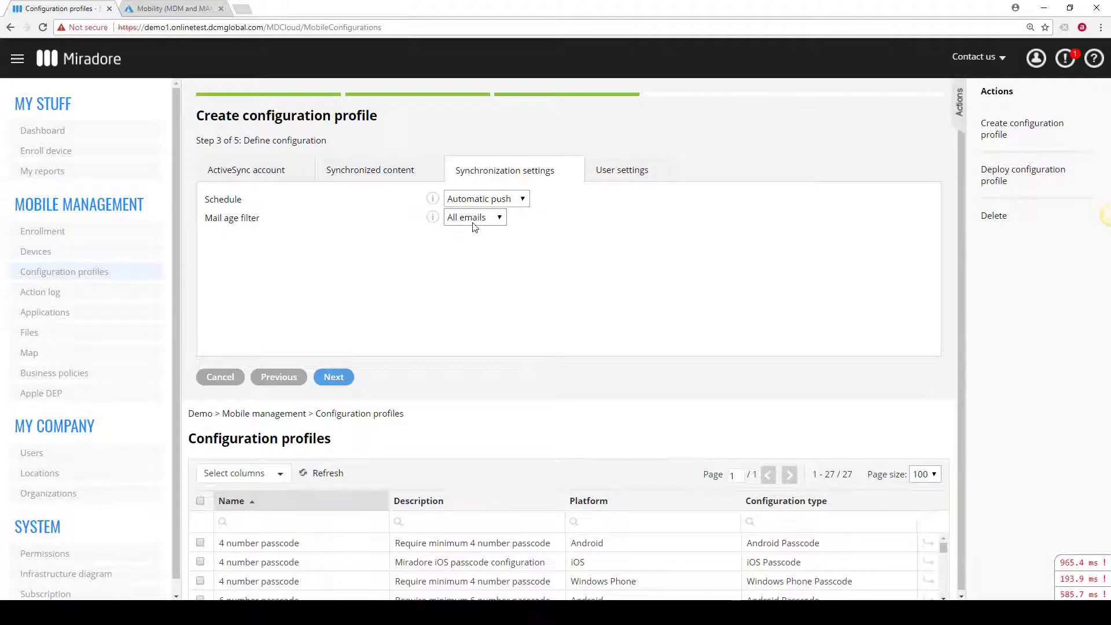
{"action": "left_click", "coordinate": [628, 173]}
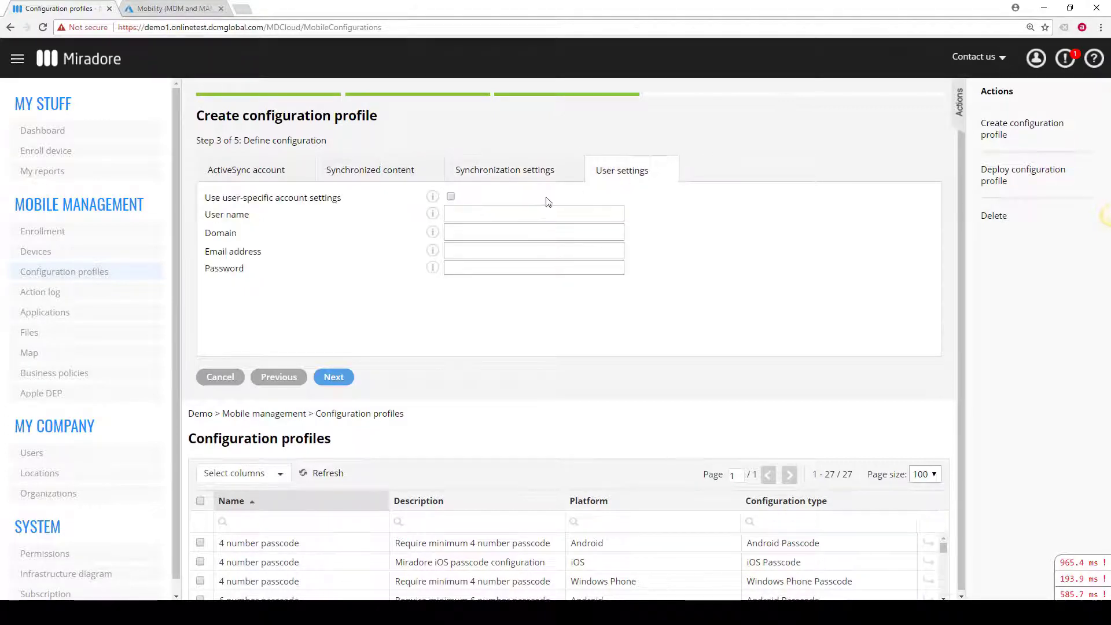
{"action": "left_click", "coordinate": [451, 197]}
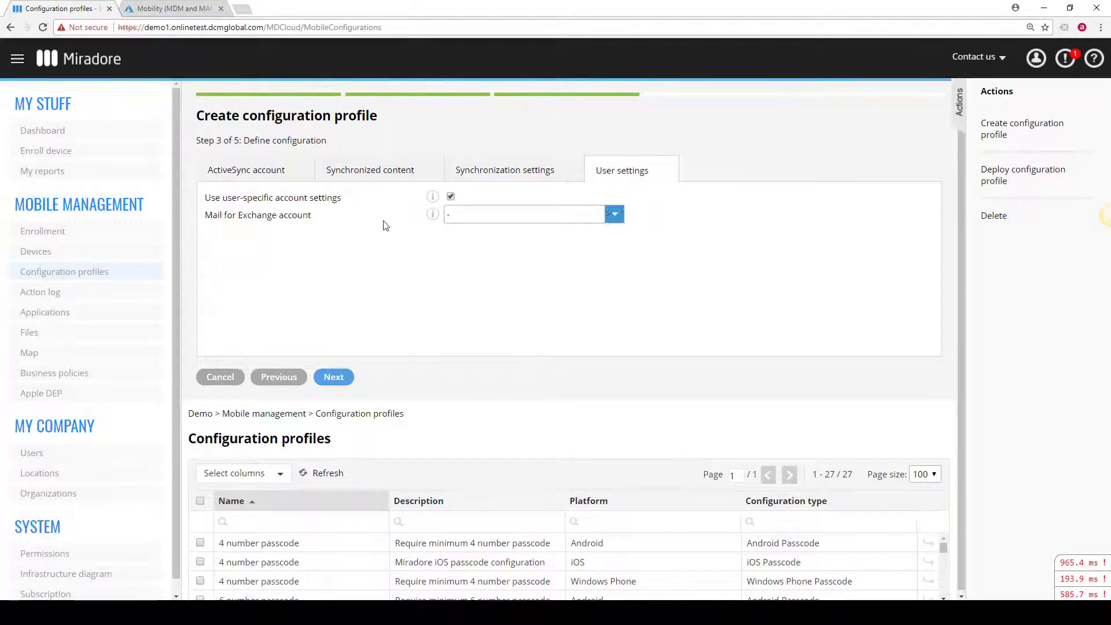
{"action": "left_click", "coordinate": [532, 218]}
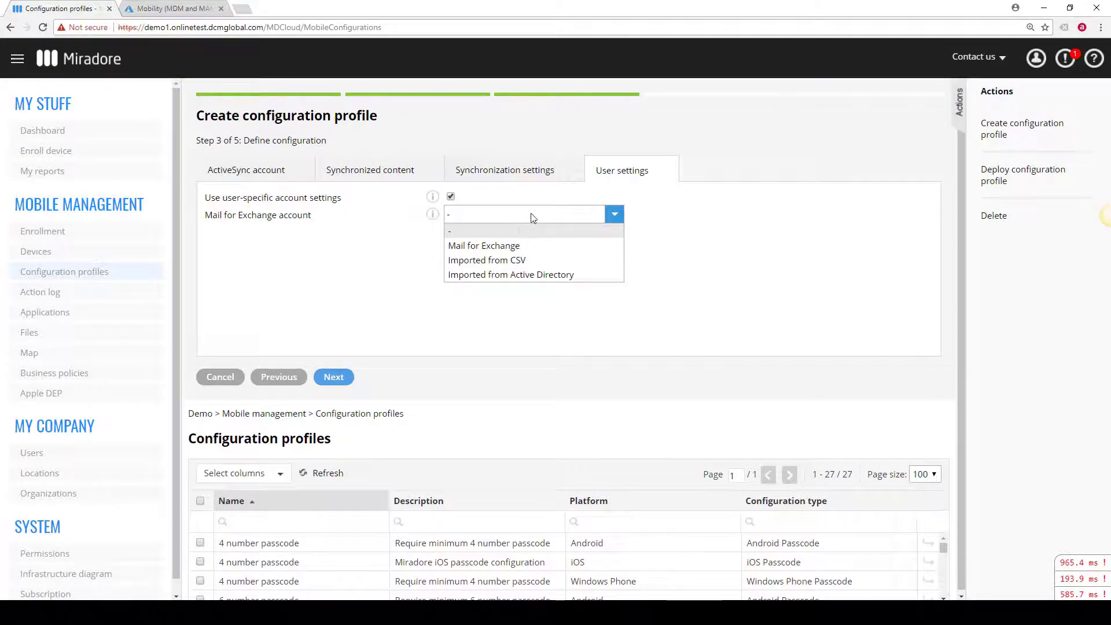
{"action": "left_click", "coordinate": [541, 246]}
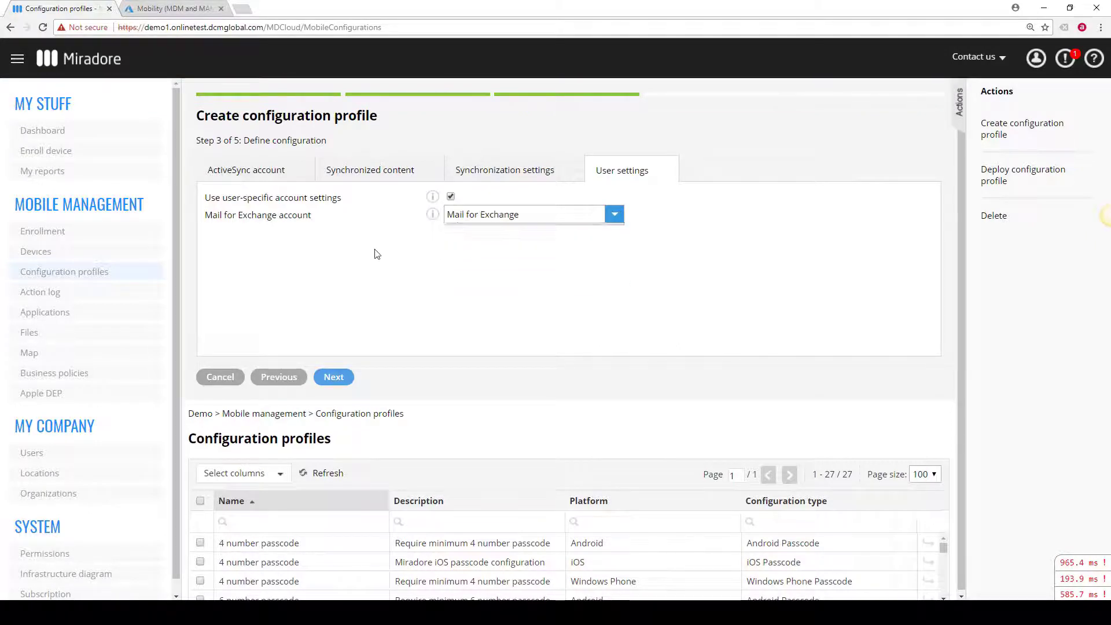
Name the profile 'Webinar demo e-mail', using the same text as description, and create it
{"action": "left_click", "coordinate": [334, 378]}
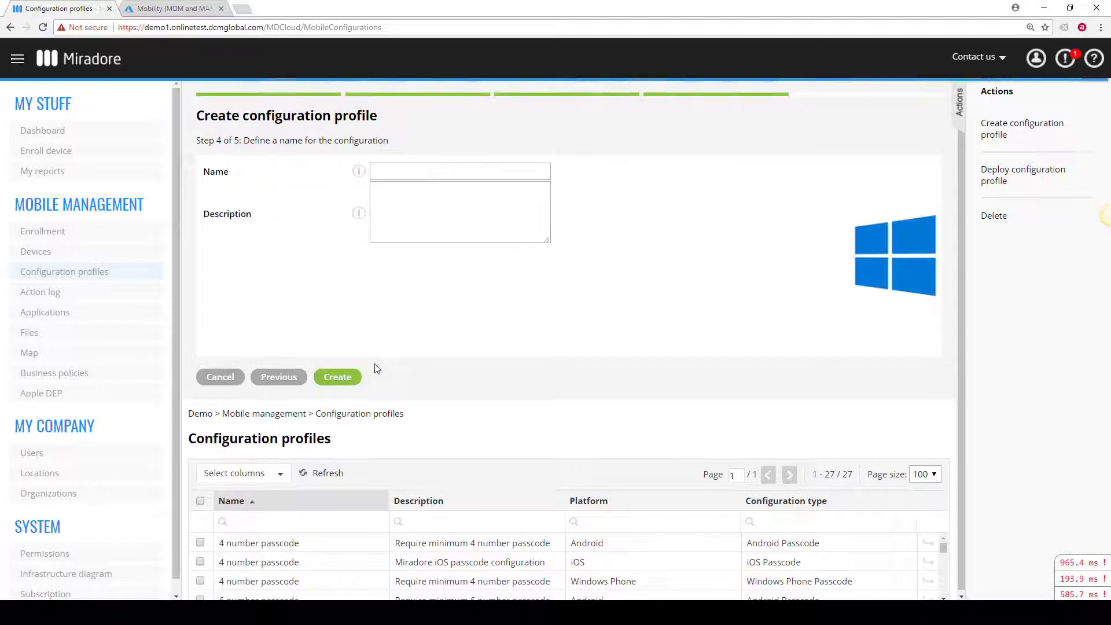
{"action": "left_click", "coordinate": [394, 172]}
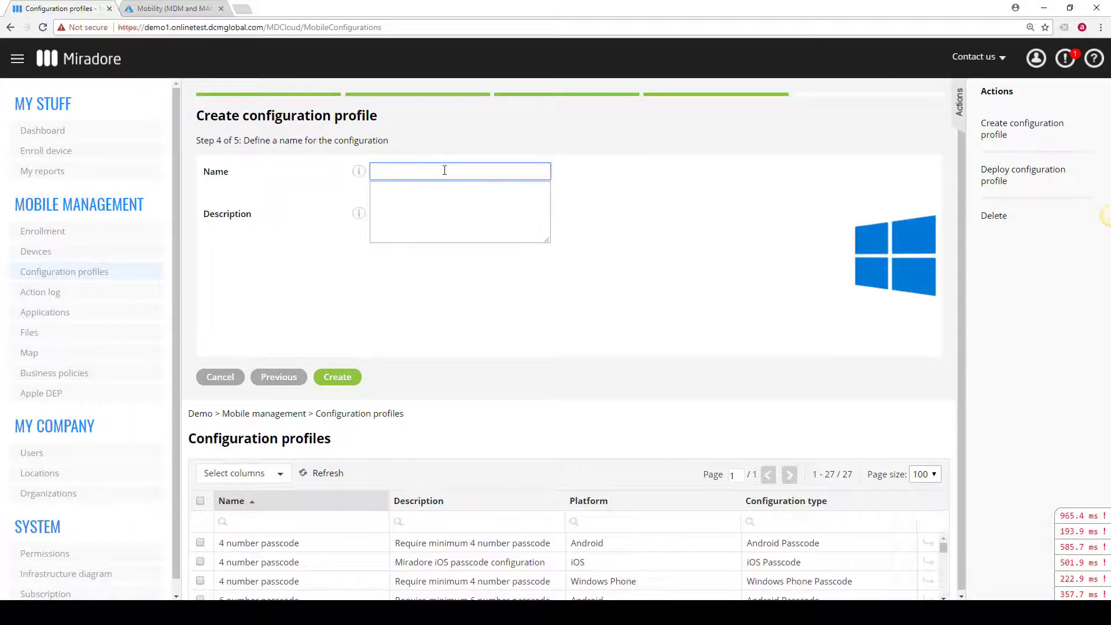
{"action": "type", "text": "Webinar demo e-mail"}
{"action": "key", "text": "ctrl+a"}
{"action": "key", "text": "ctrl+c"}
{"action": "key", "text": "Tab"}
{"action": "key", "text": "ctrl+v"}
{"action": "left_click", "coordinate": [331, 378]}
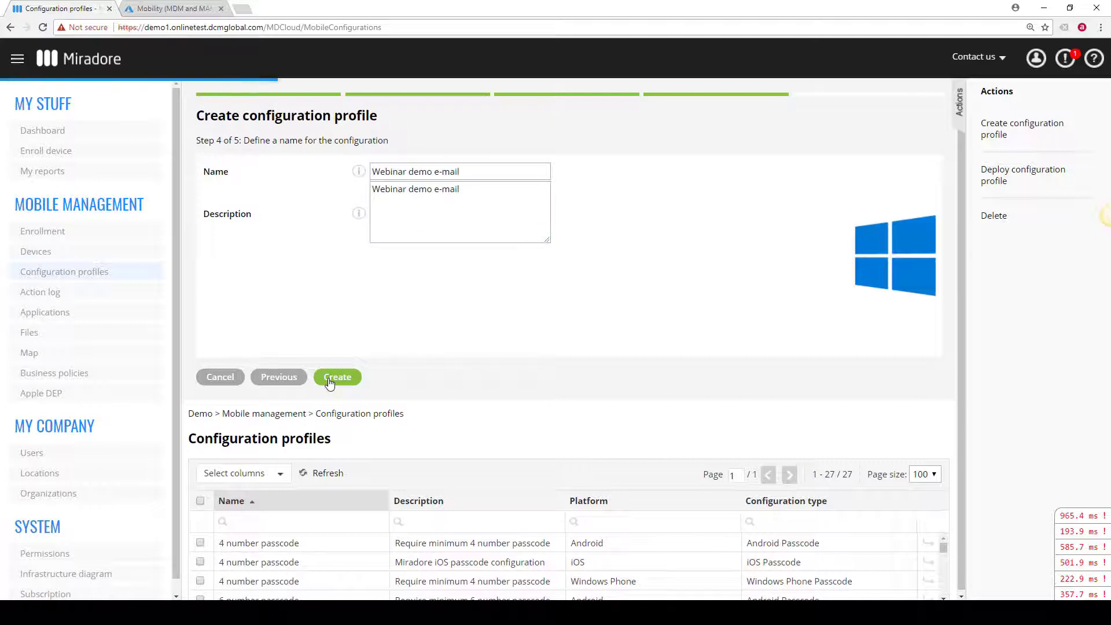
{"action": "left_click", "coordinate": [219, 378]}
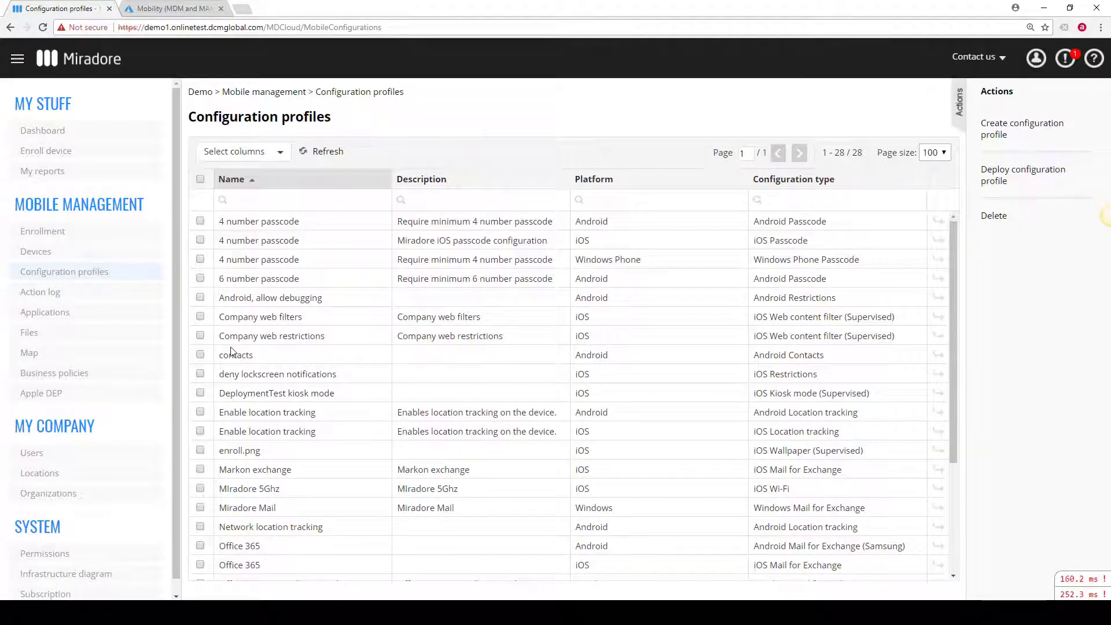
Filter the configuration profiles list by name 'webinar'
{"action": "left_click", "coordinate": [299, 196]}
{"action": "type", "text": "webinar"}
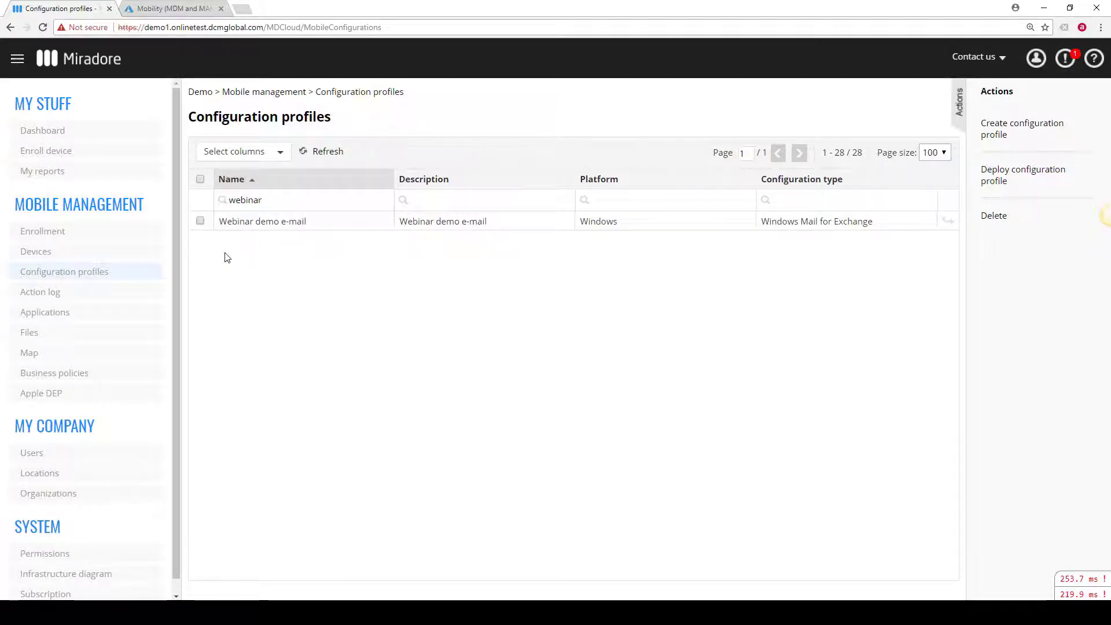
Start a Windows MSI application and set its media type to External URL
{"action": "left_click", "coordinate": [124, 318]}
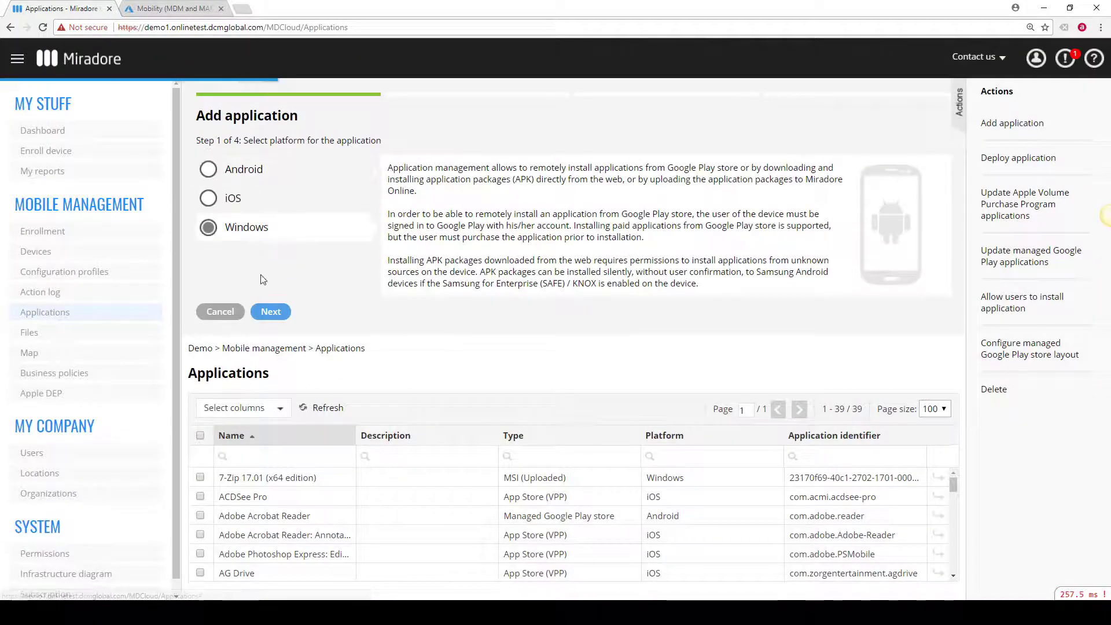
{"action": "left_click", "coordinate": [282, 306]}
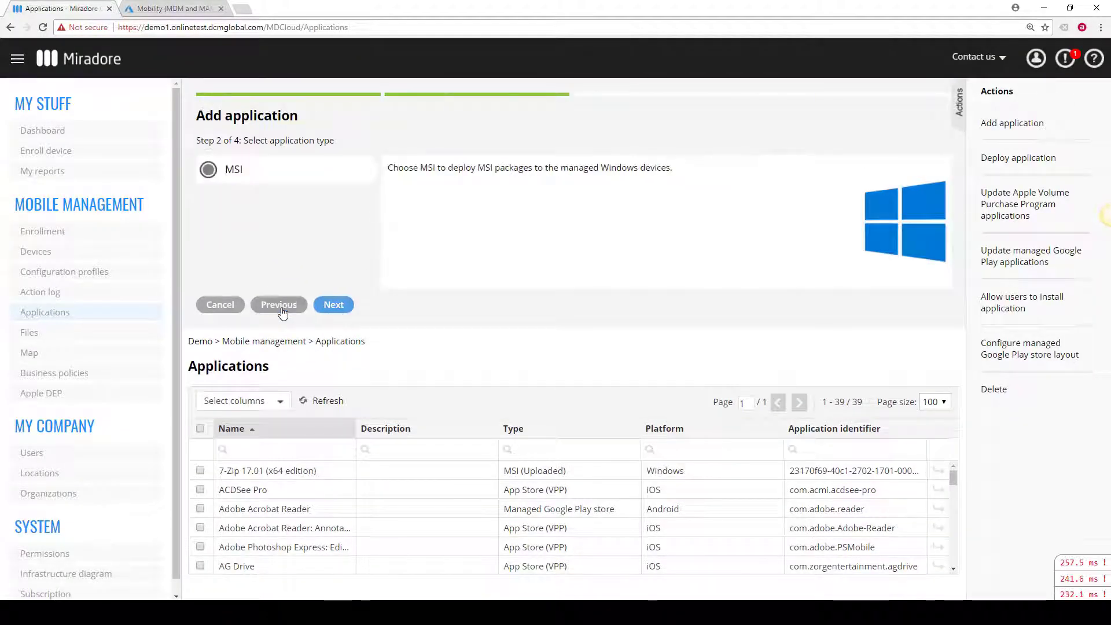
{"action": "left_click", "coordinate": [335, 306]}
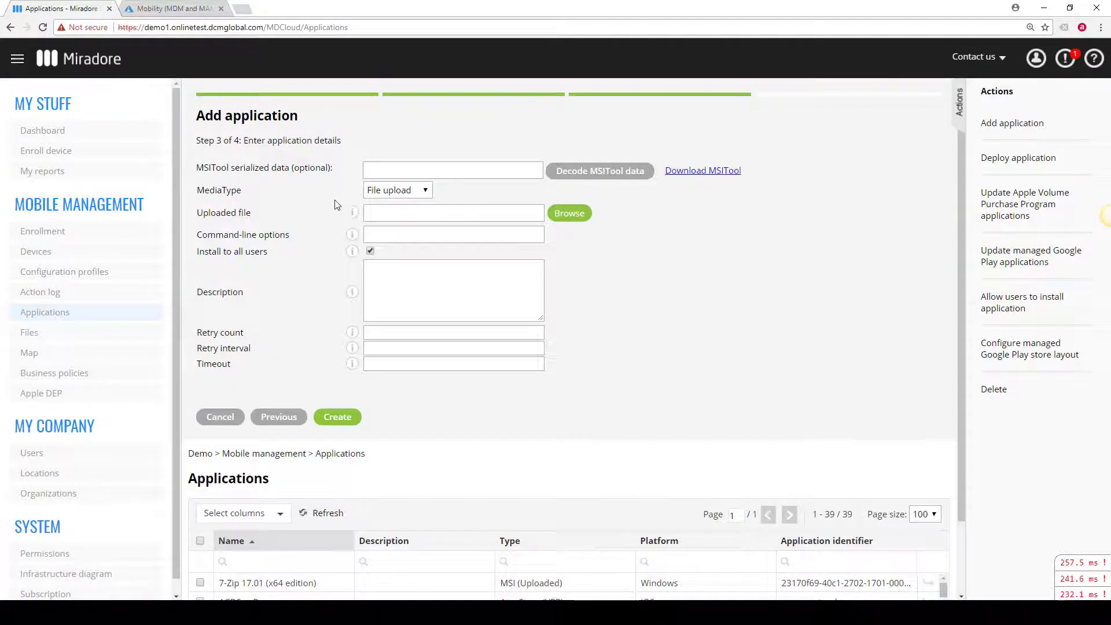
{"action": "left_click", "coordinate": [391, 191]}
{"action": "left_click", "coordinate": [396, 219]}
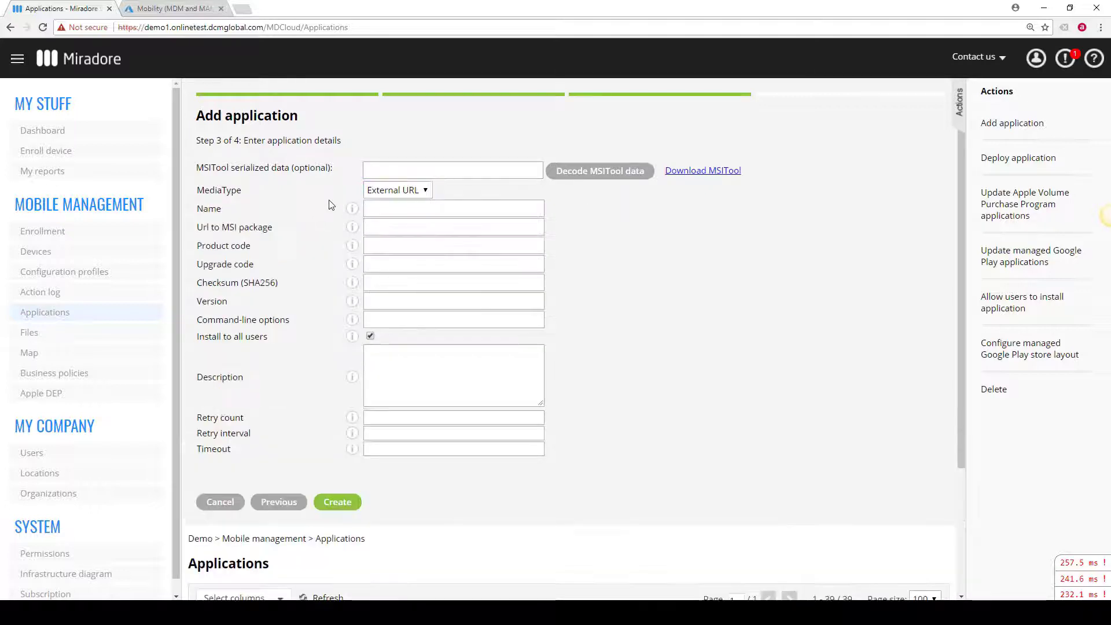
{"action": "left_click", "coordinate": [396, 228]}
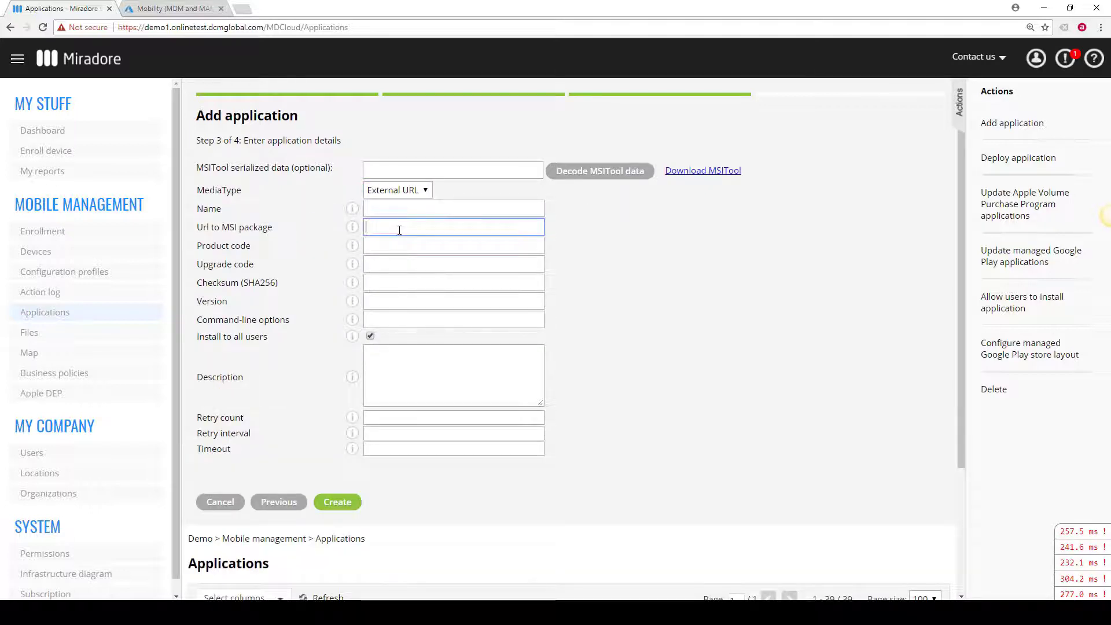
{"action": "left_click", "coordinate": [592, 204]}
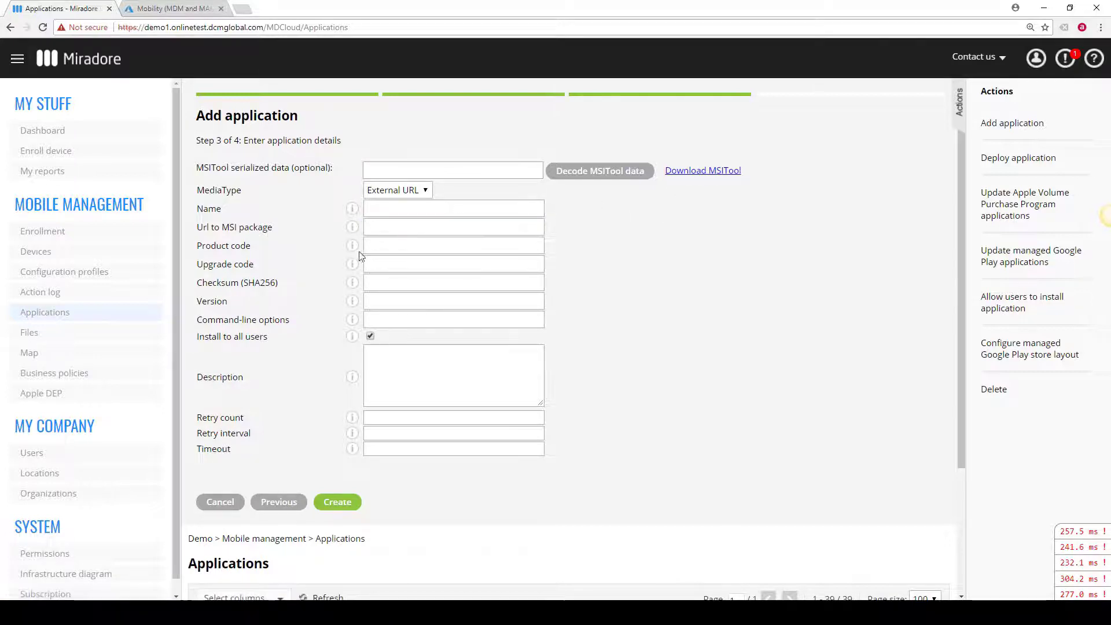
{"action": "mouse_move", "coordinate": [357, 229]}
Switch the media type to file upload, upload 7z1701-x64.msi, and create the application
{"action": "left_click", "coordinate": [385, 191]}
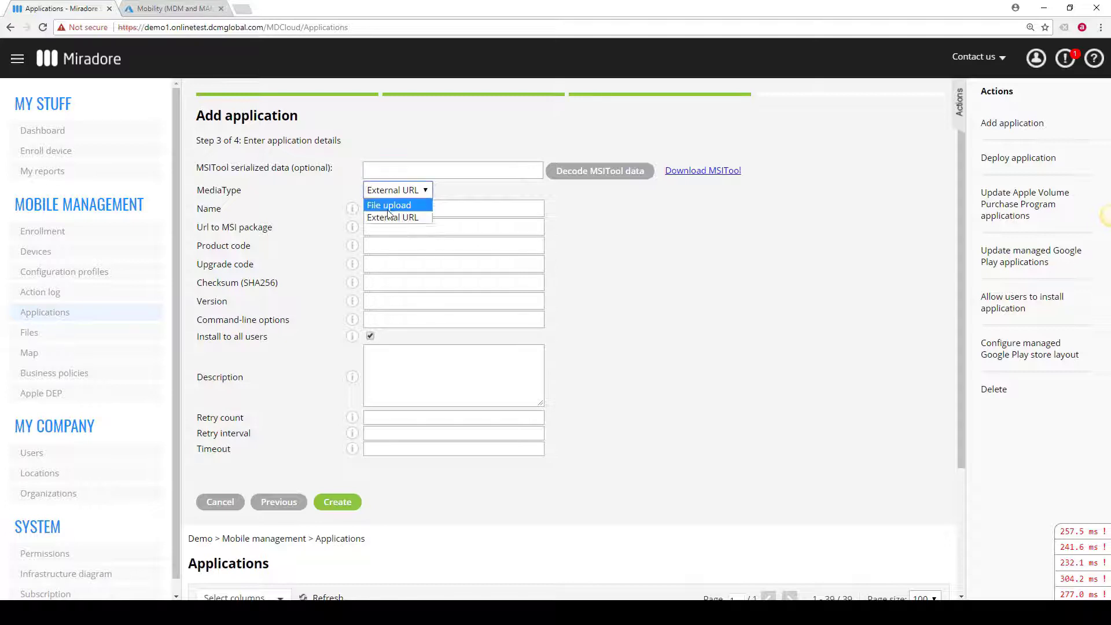
{"action": "left_click", "coordinate": [385, 205]}
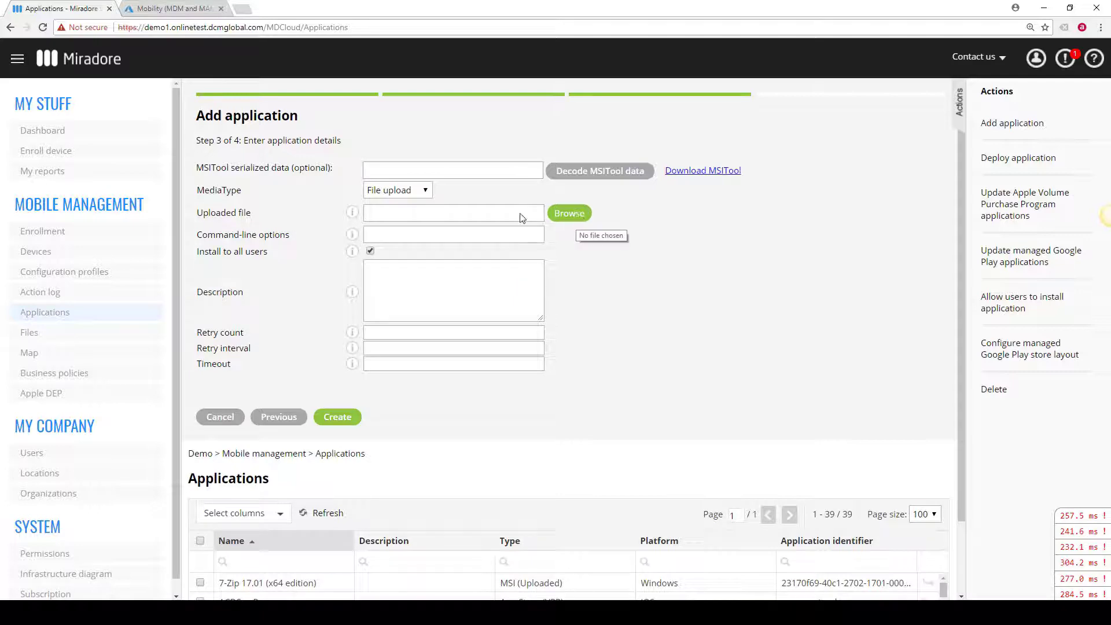
{"action": "left_click", "coordinate": [575, 213]}
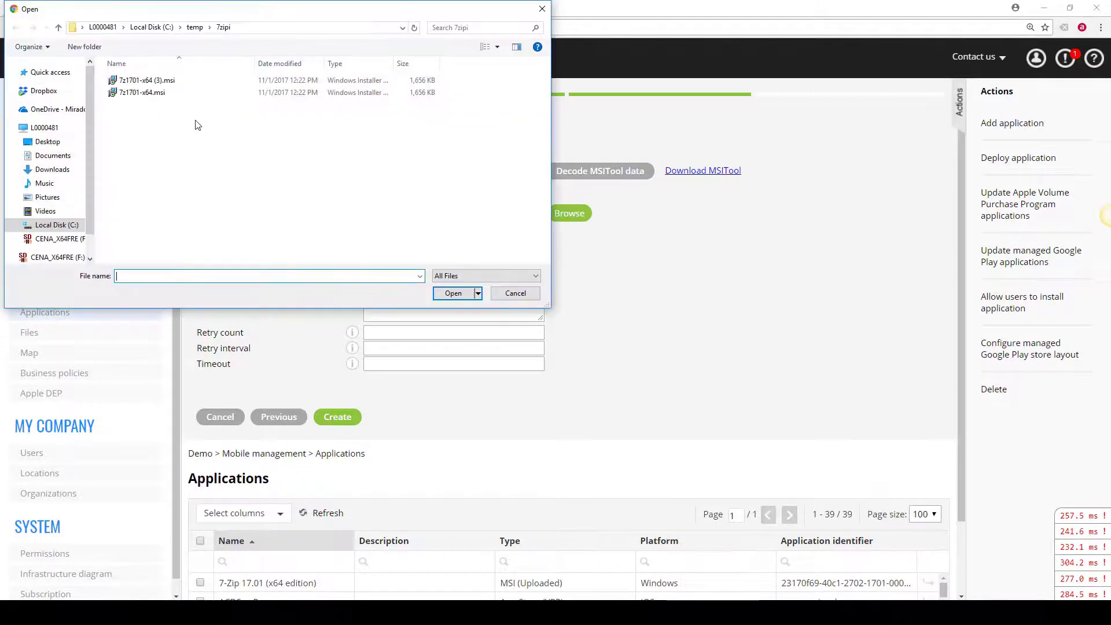
{"action": "double_click", "coordinate": [171, 93]}
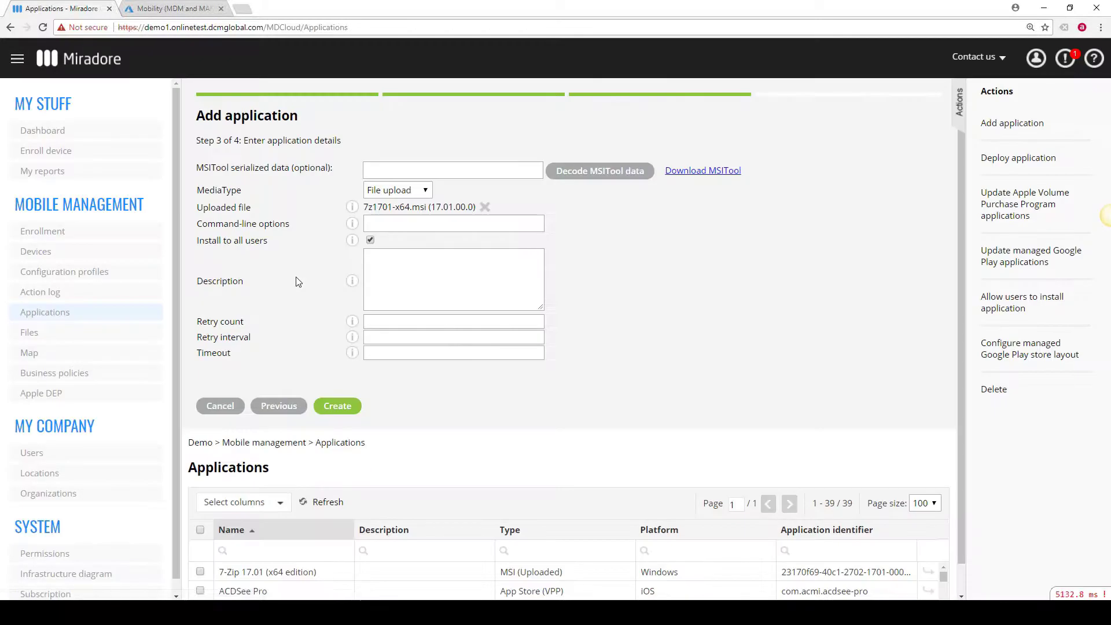
{"action": "left_click", "coordinate": [341, 406]}
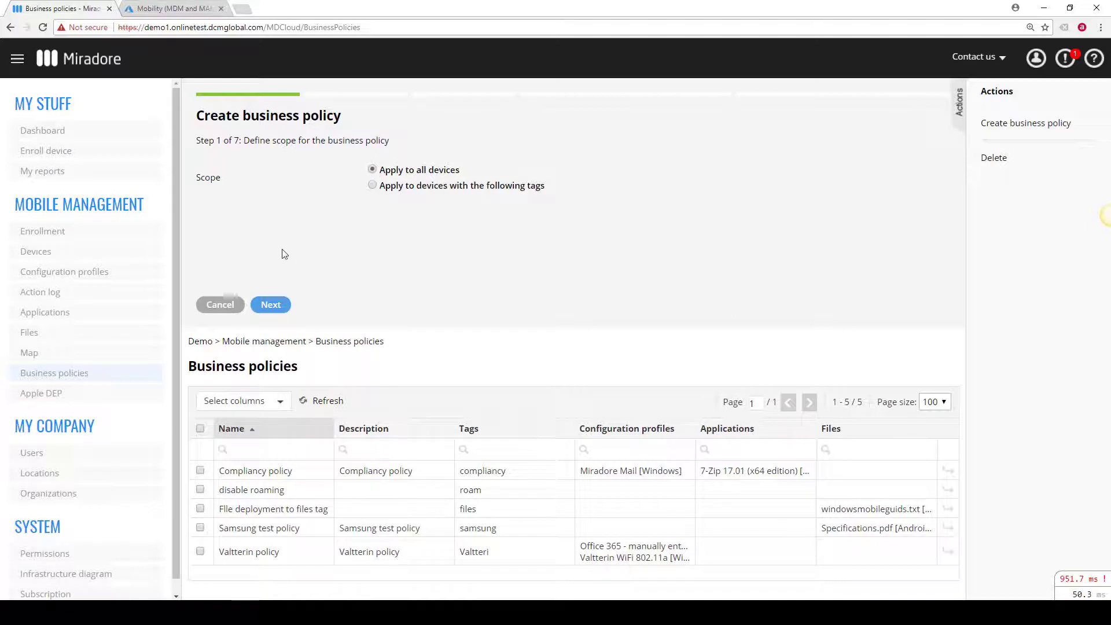
Apply the new business policy to all devices and select the Webinar demo e-mail profile
{"action": "left_click", "coordinate": [268, 305]}
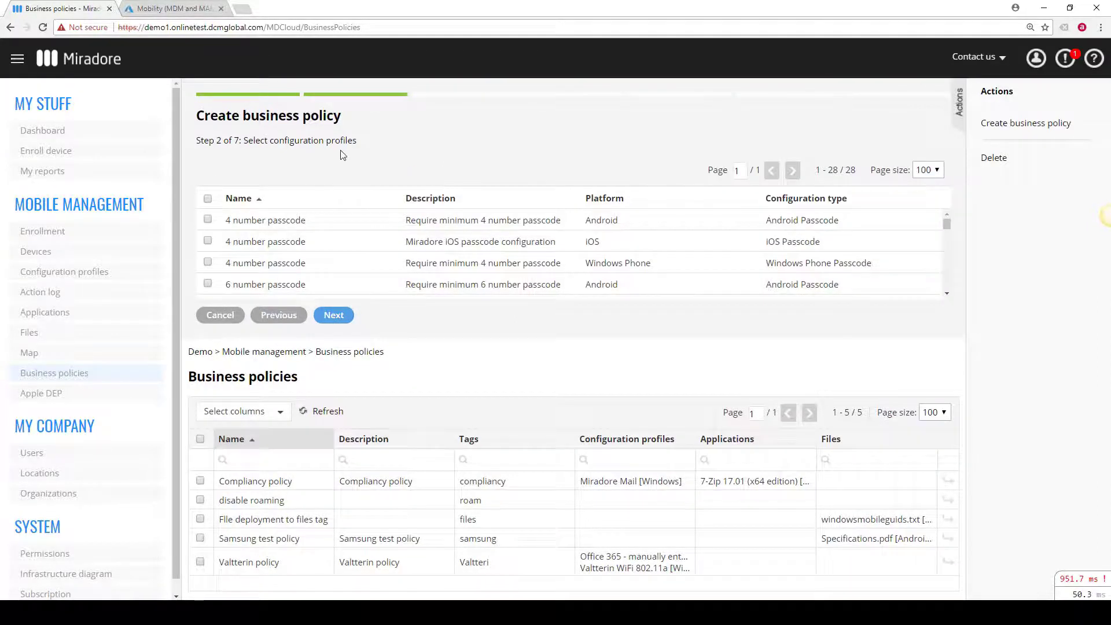
{"action": "key", "text": "ctrl+f"}
{"action": "type", "text": "webina"}
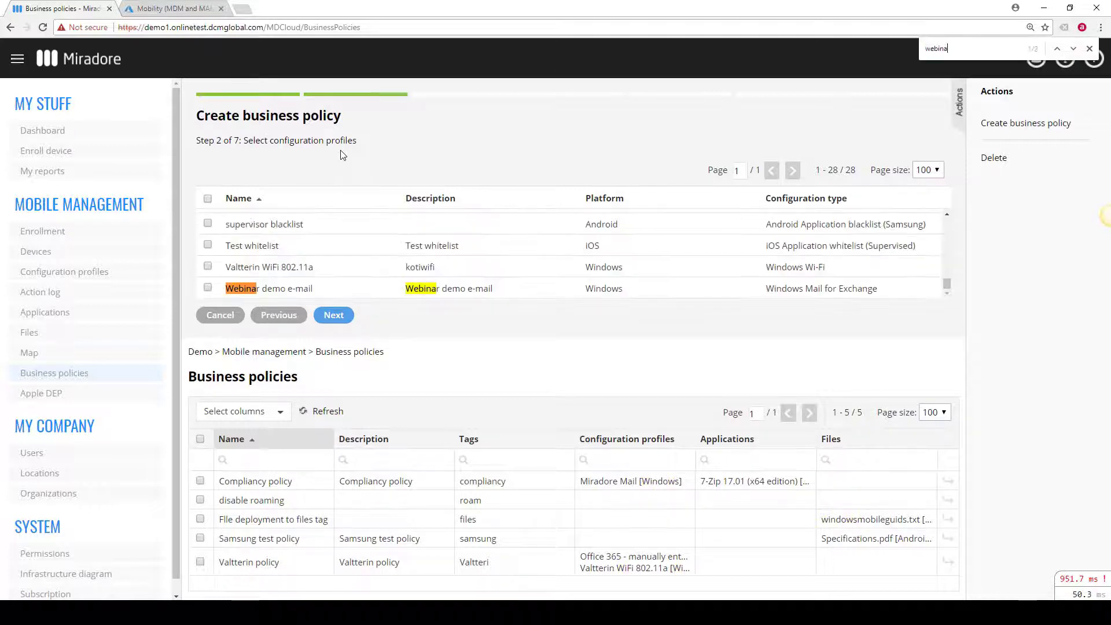
{"action": "key", "text": "Escape"}
{"action": "left_click", "coordinate": [276, 292]}
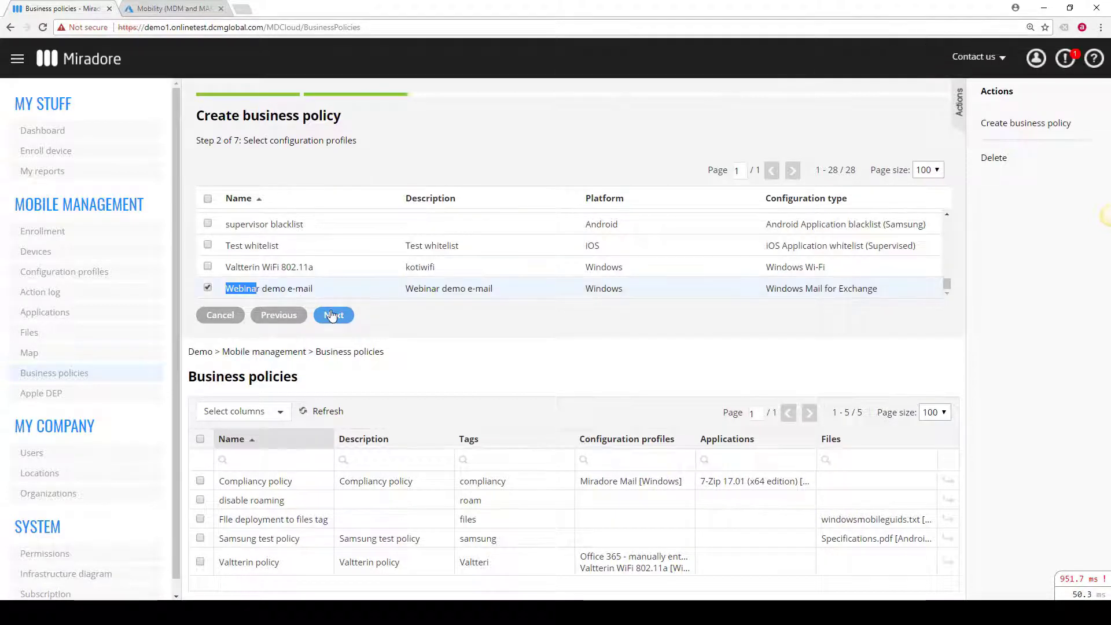
{"action": "left_click", "coordinate": [333, 313]}
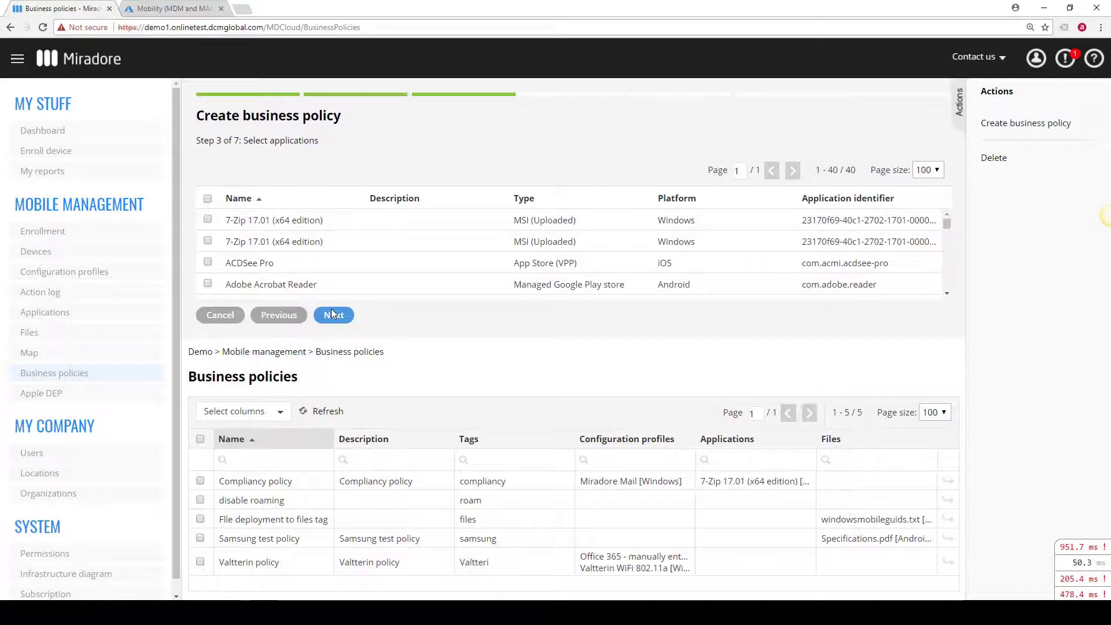
Skip applications and files, name it 'Webinar demo policy' with matching description, create it, then go to Azure
{"action": "left_click", "coordinate": [332, 313]}
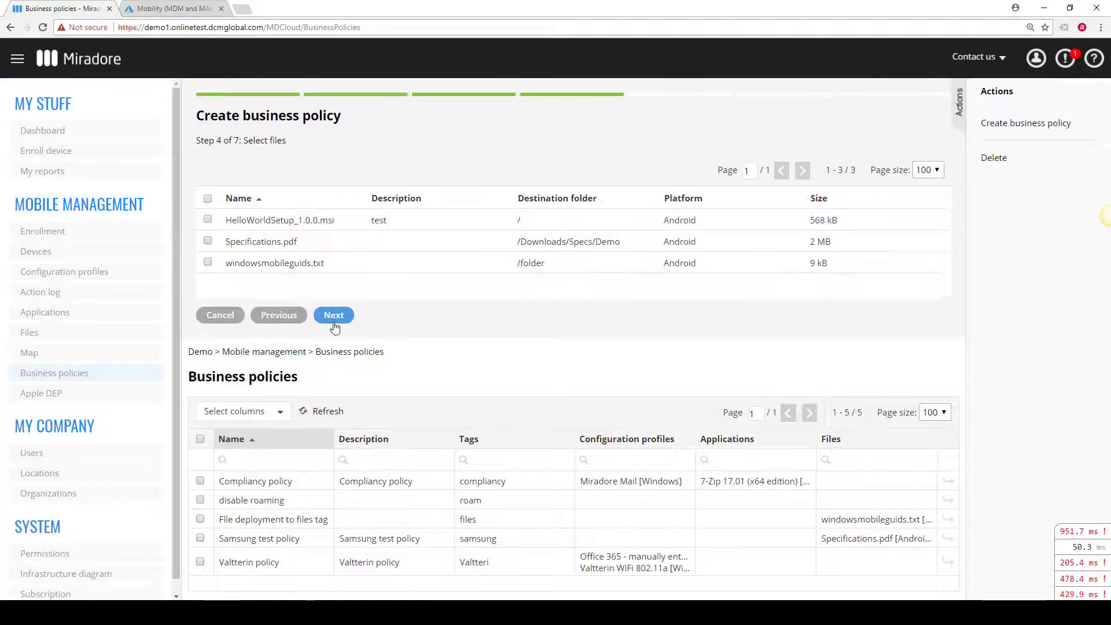
{"action": "left_click", "coordinate": [333, 324]}
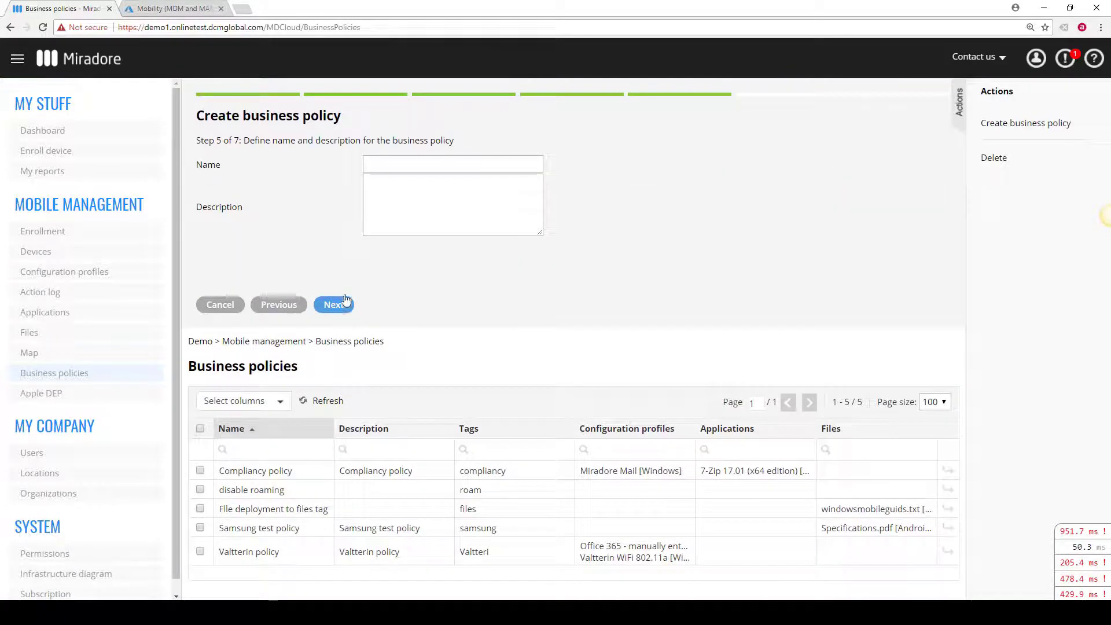
{"action": "left_click", "coordinate": [480, 169]}
{"action": "type", "text": "Webinar demo policy"}
{"action": "key", "text": "ctrl+a"}
{"action": "key", "text": "ctrl+c"}
{"action": "key", "text": "Tab"}
{"action": "key", "text": "ctrl+v"}
{"action": "left_click", "coordinate": [336, 305]}
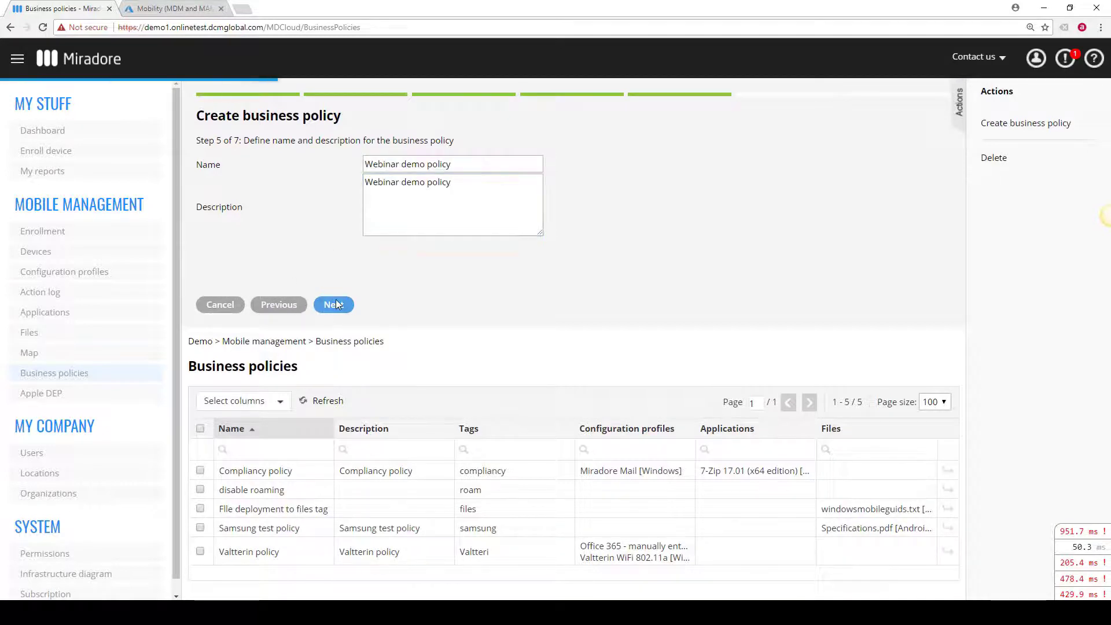
{"action": "left_click", "coordinate": [338, 302]}
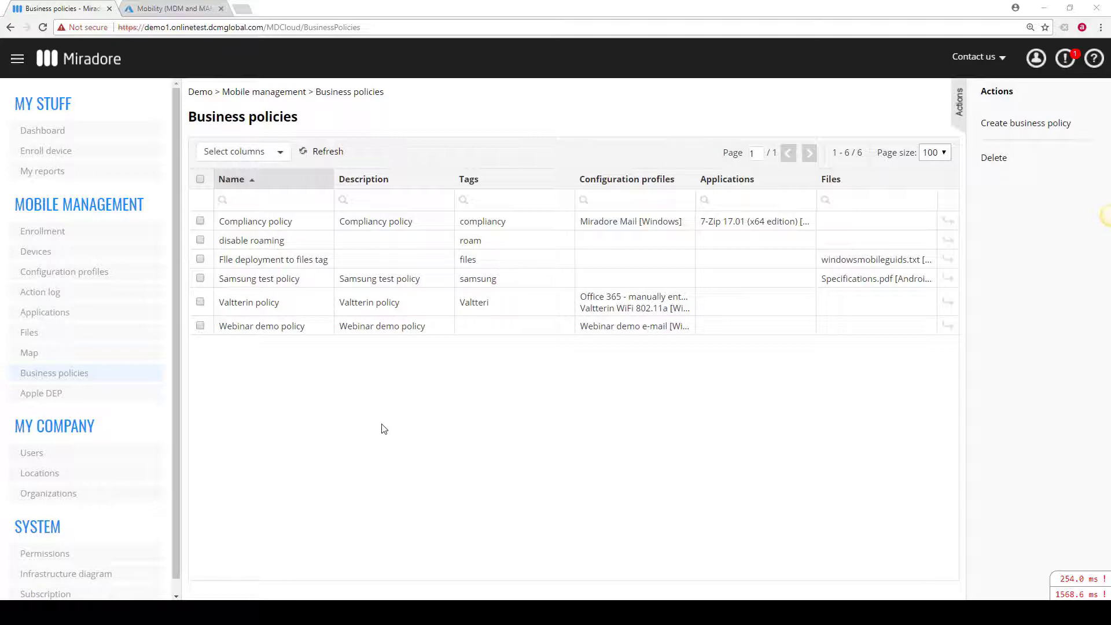
{"action": "left_click", "coordinate": [173, 10]}
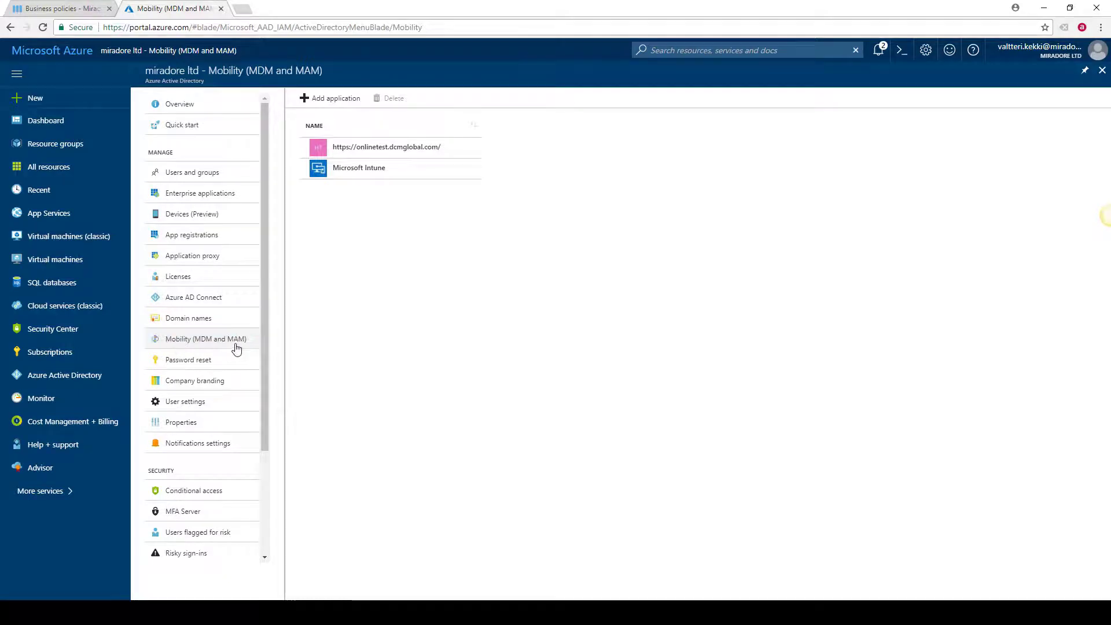
Browse the Azure gallery of MDM applications, then return to Miradore's business policies
{"action": "left_click", "coordinate": [333, 100]}
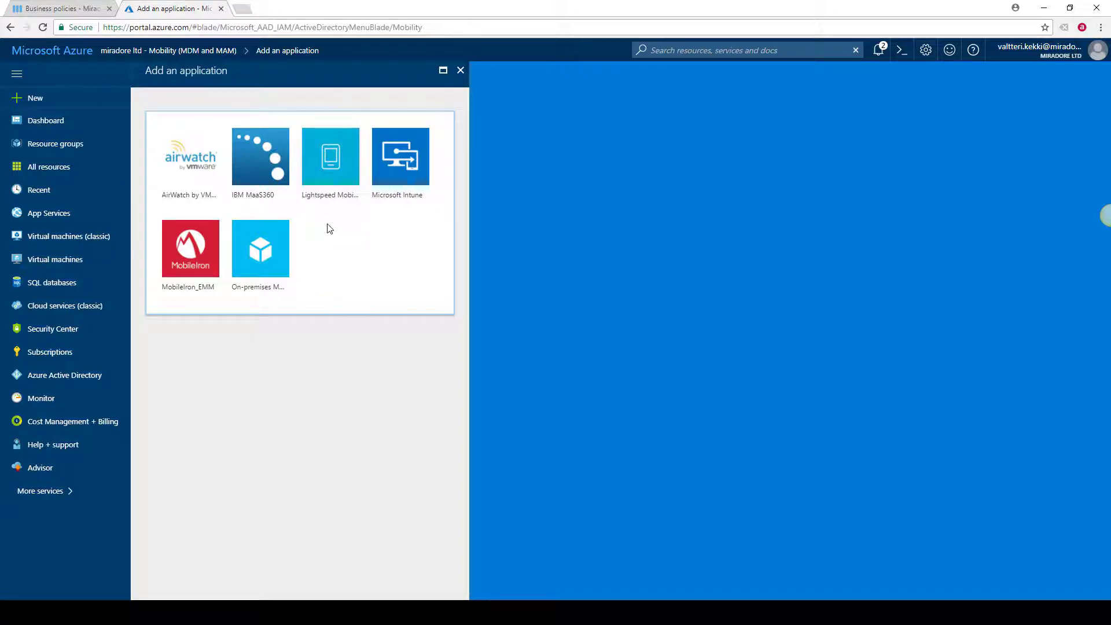
{"action": "left_click", "coordinate": [83, 11]}
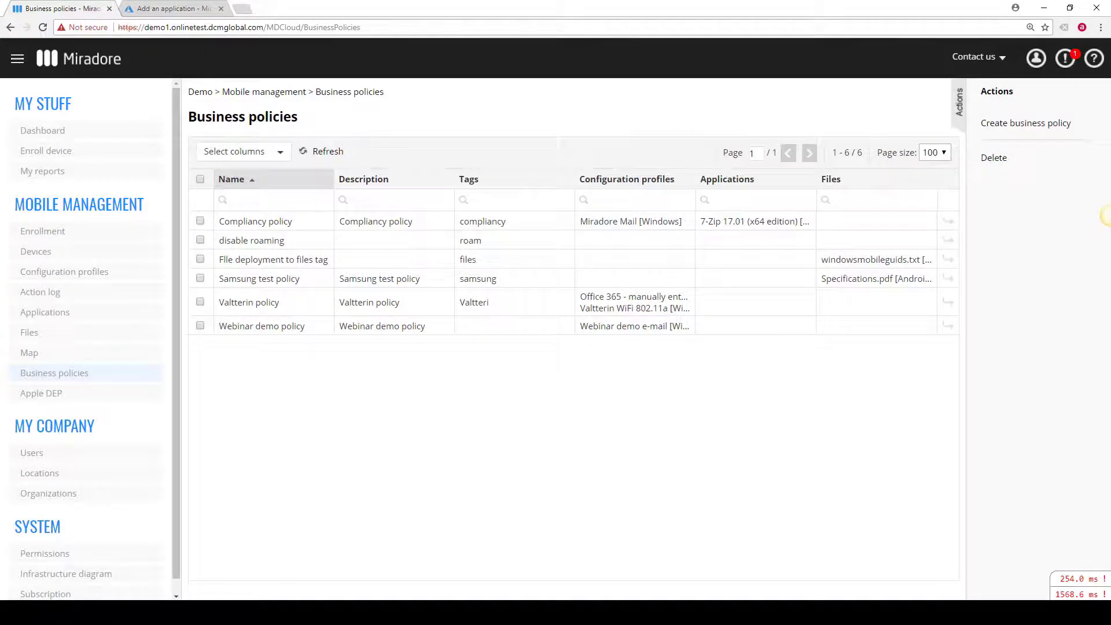
Sign in to Windows setup in the virtual machine with the work account e-mail and password
{"action": "key", "text": "alt+Tab"}
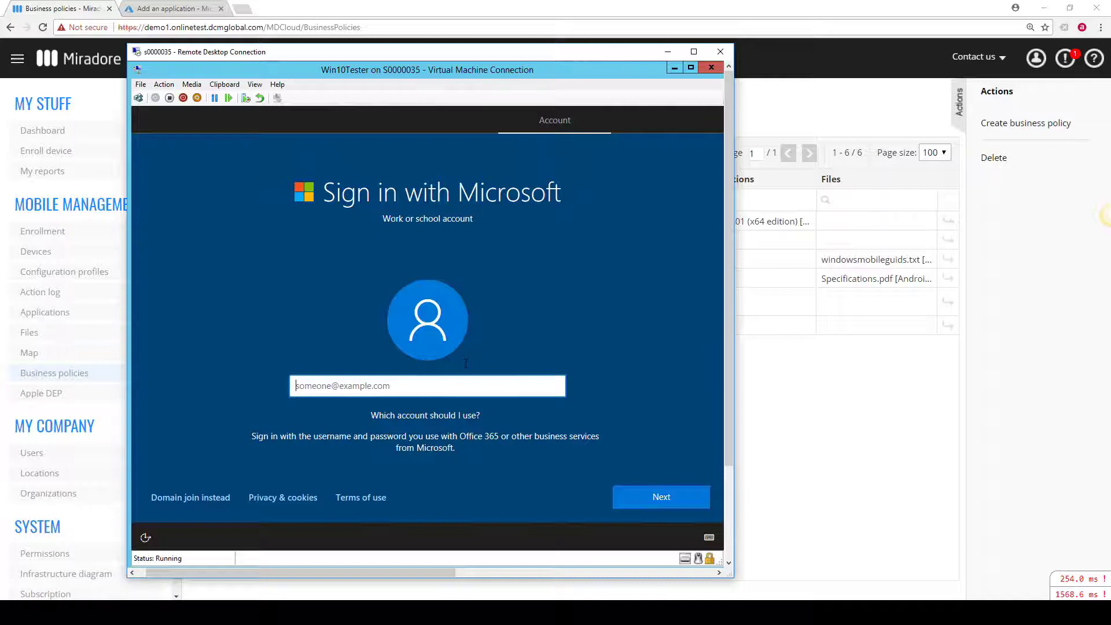
{"action": "key", "text": "Return"}
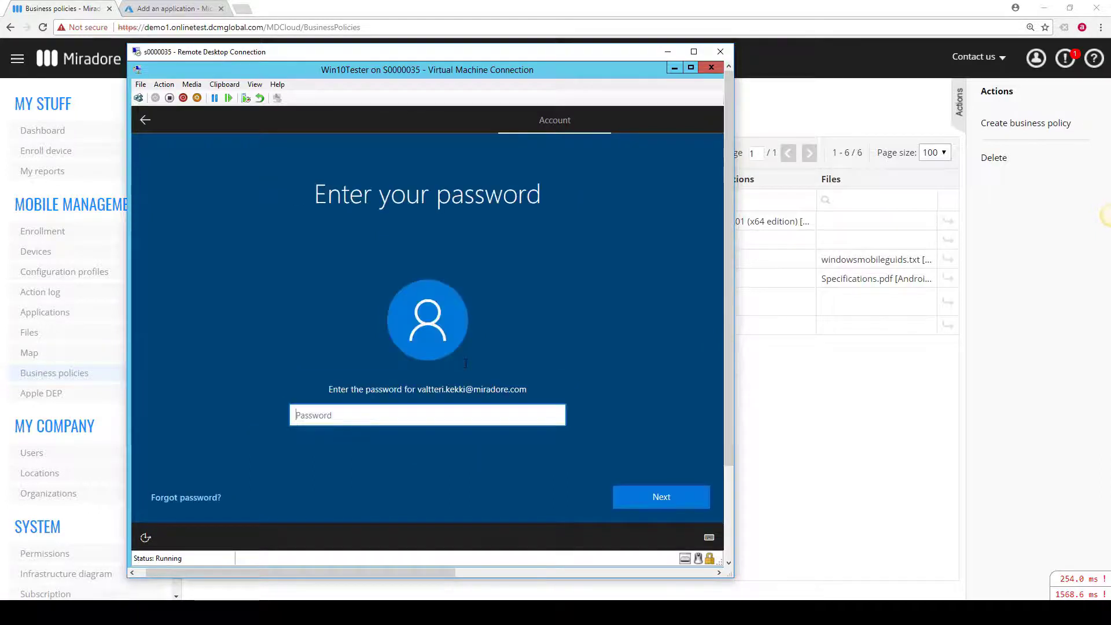
{"action": "type", "text": "••••••"}
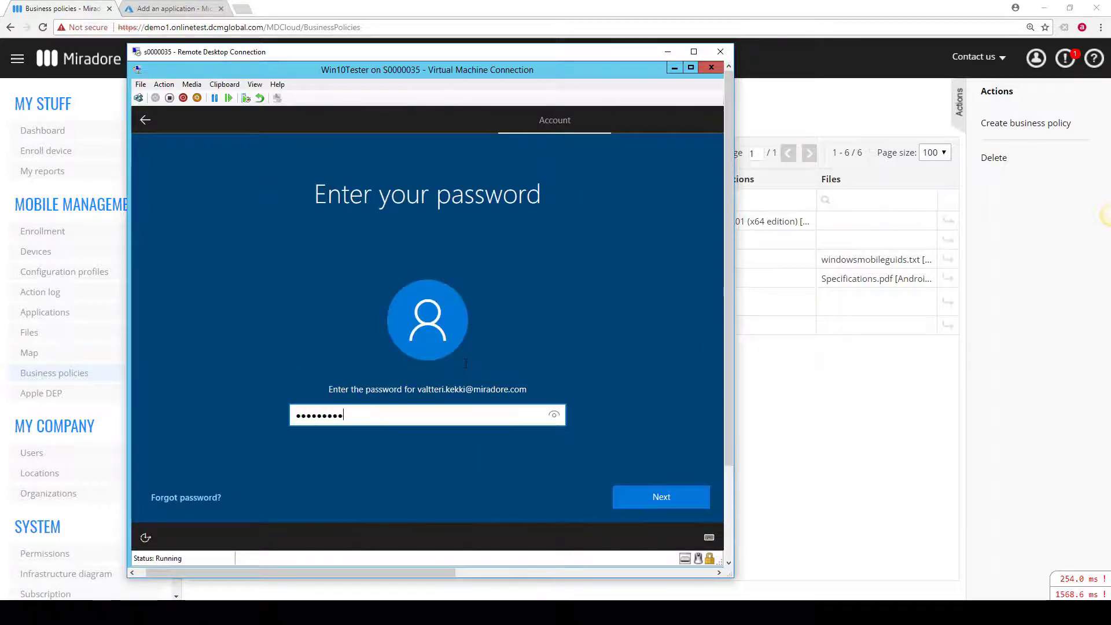
{"action": "type", "text": "•"}
{"action": "key", "text": "Return"}
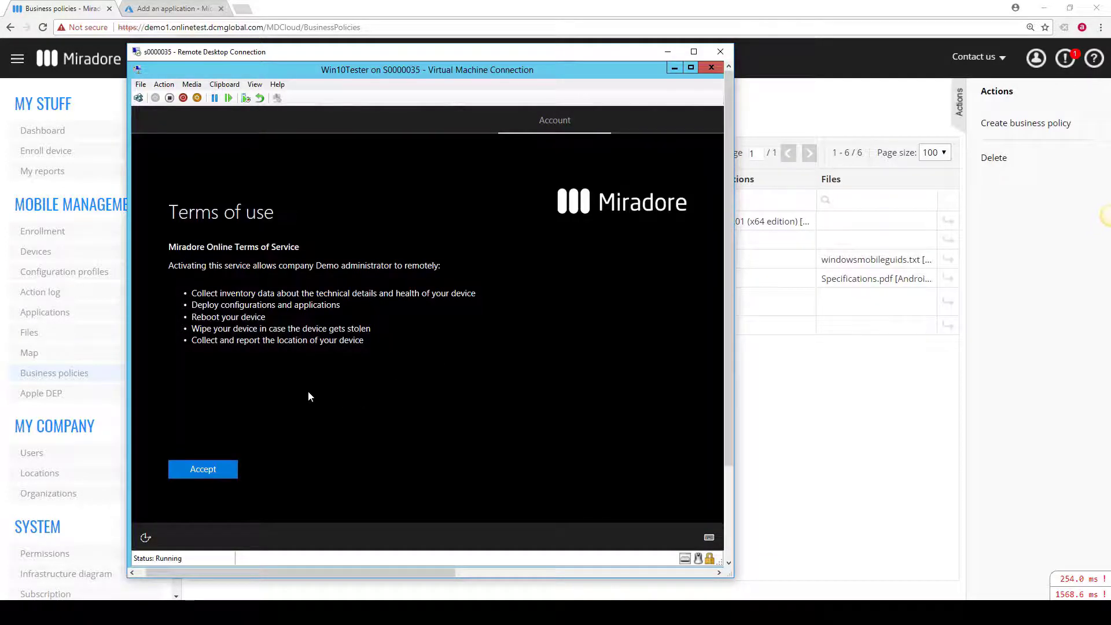
Accept the Miradore terms of use and the device privacy settings
{"action": "left_click", "coordinate": [195, 469]}
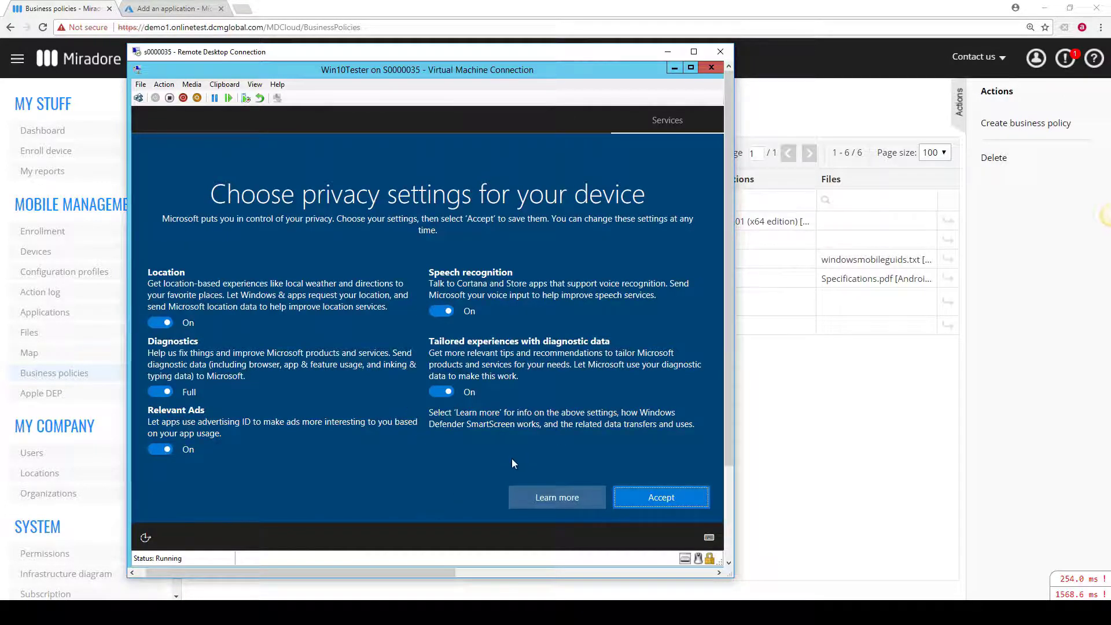
{"action": "left_click", "coordinate": [662, 501]}
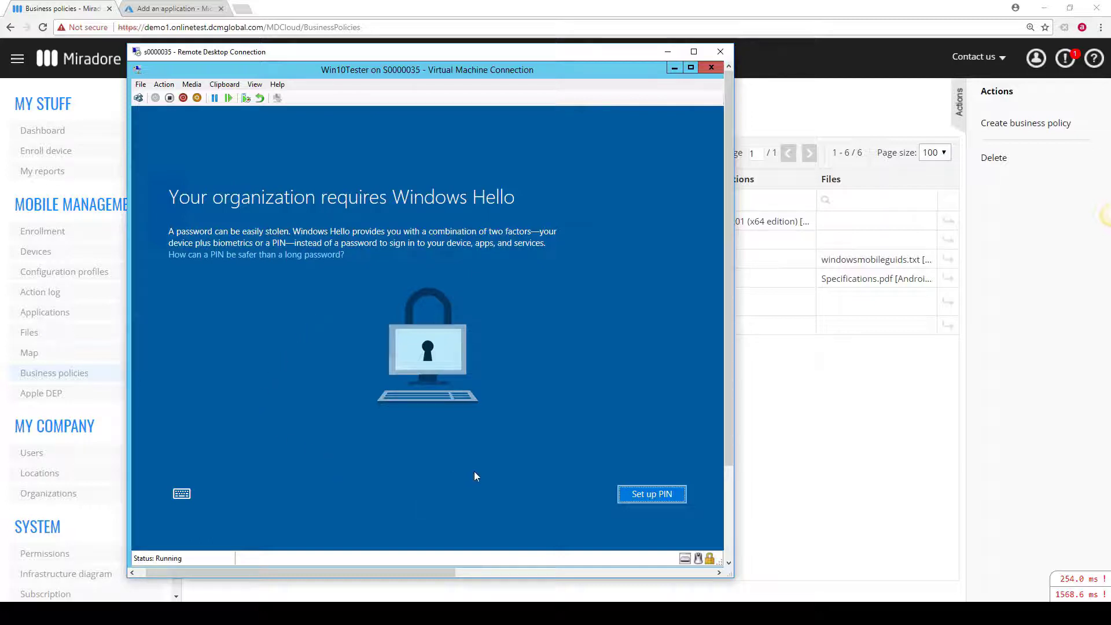
Verify with the texted code, set and confirm a new sign-in PIN, and finish setup
{"action": "left_click", "coordinate": [637, 494]}
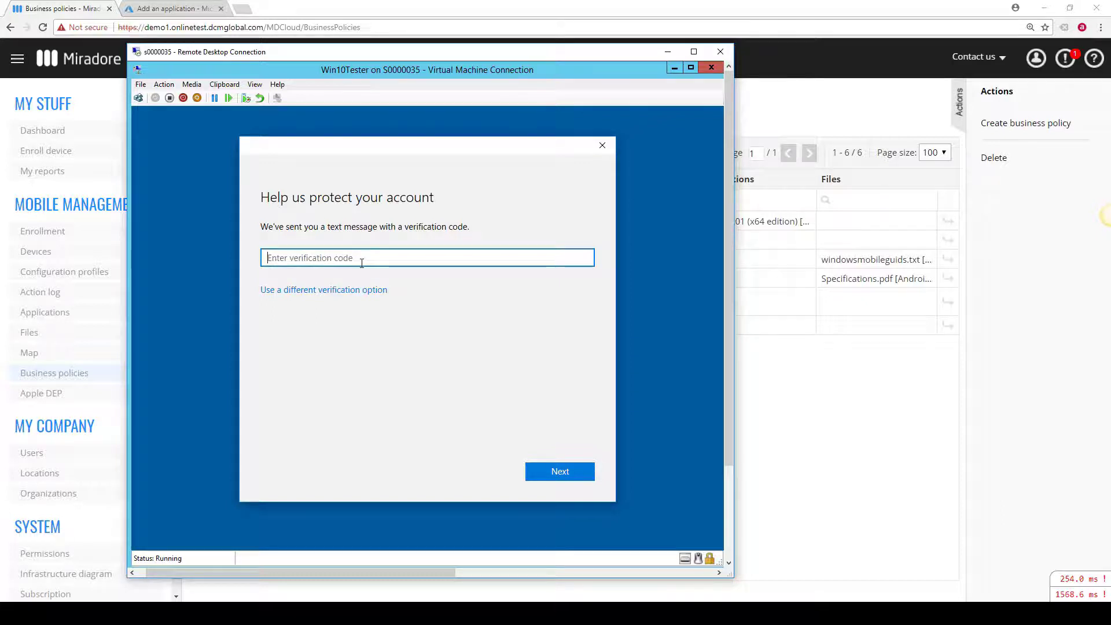
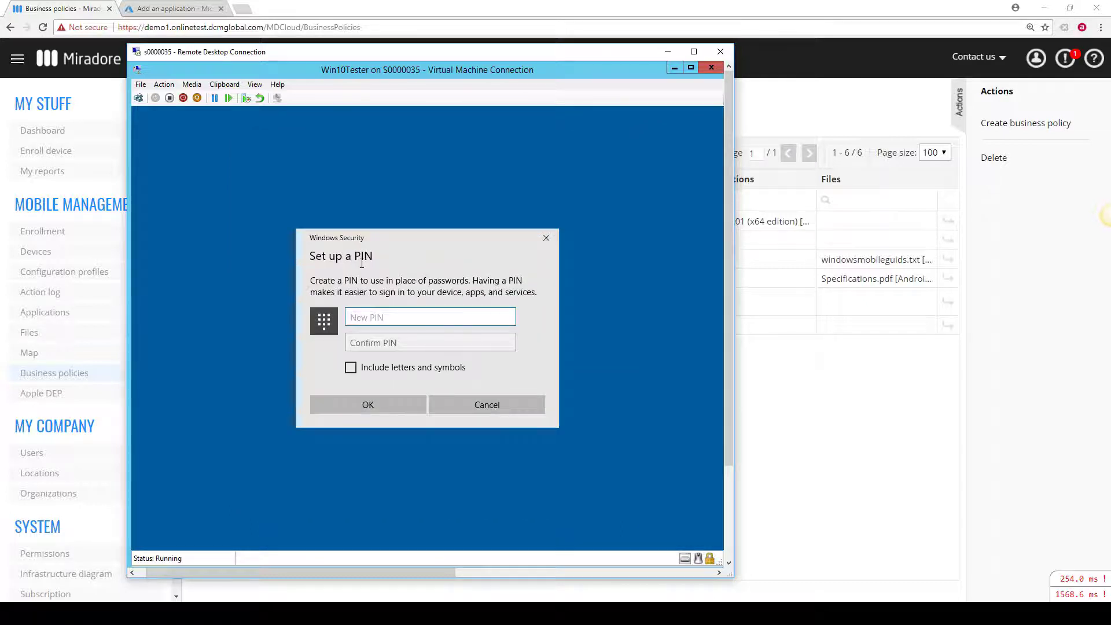
{"action": "key", "text": "Tab"}
{"action": "key", "text": "Return"}
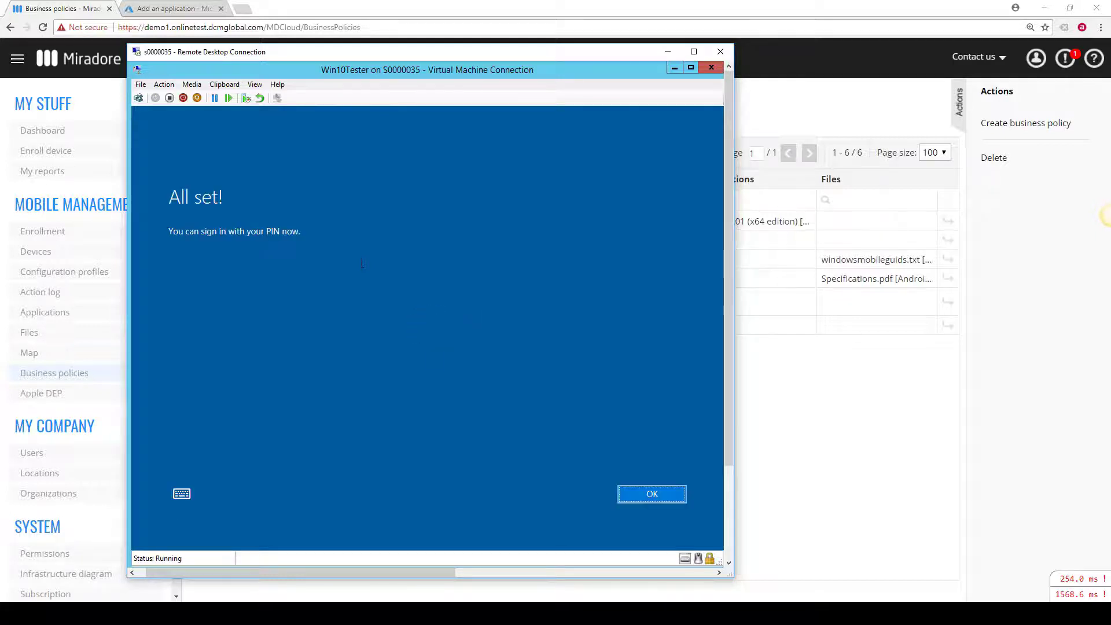
{"action": "left_click", "coordinate": [662, 499]}
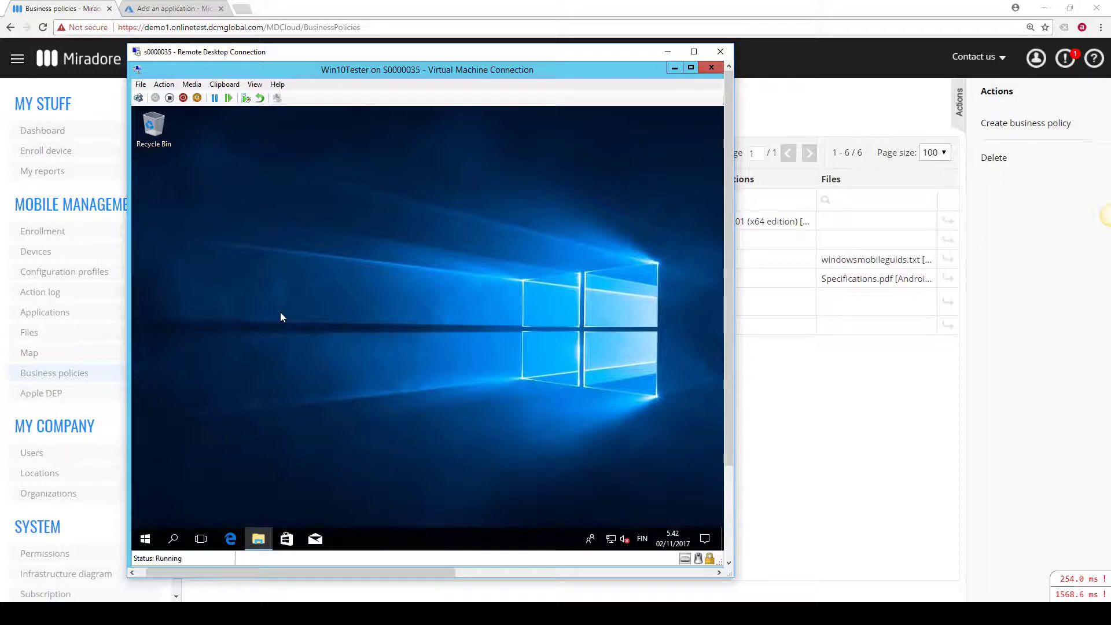
Filter the managed devices list by the test user's name and scan the matching devices
{"action": "left_click", "coordinate": [83, 254]}
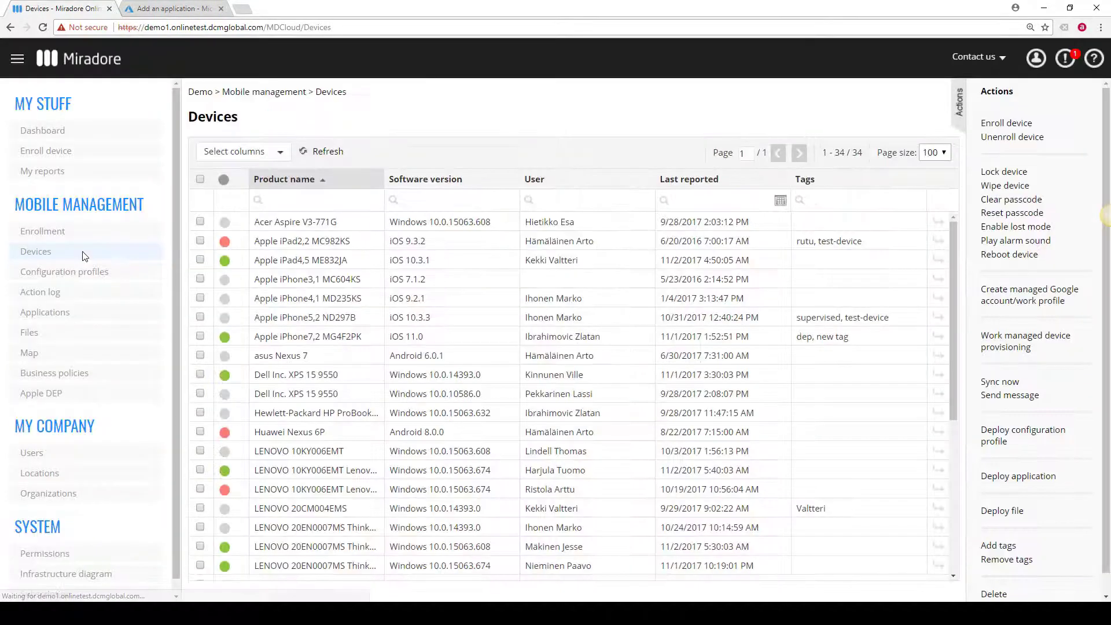
{"action": "left_click", "coordinate": [600, 206]}
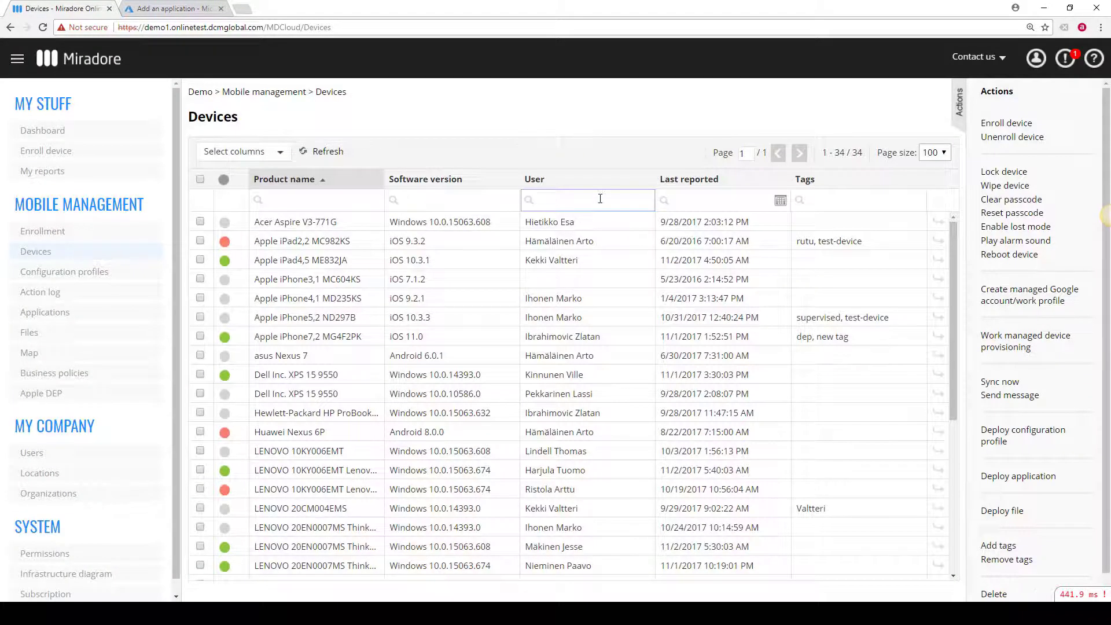
{"action": "type", "text": "valtteri"}
{"action": "key", "text": "Return"}
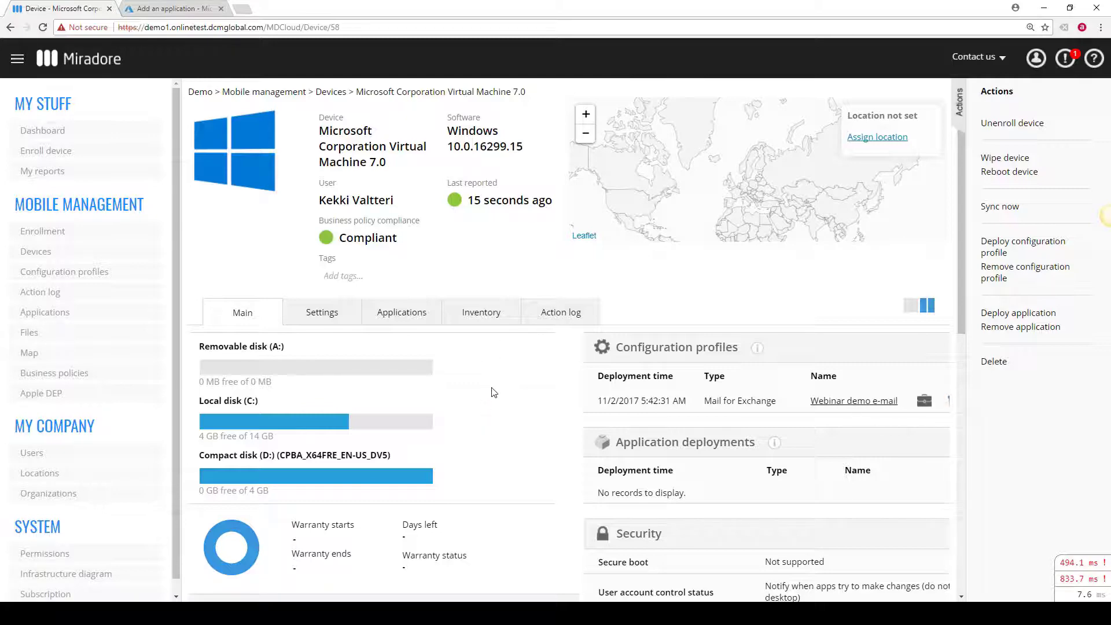
{"action": "scroll", "coordinate": [494, 391], "scroll_direction": "down", "scroll_amount": 1}
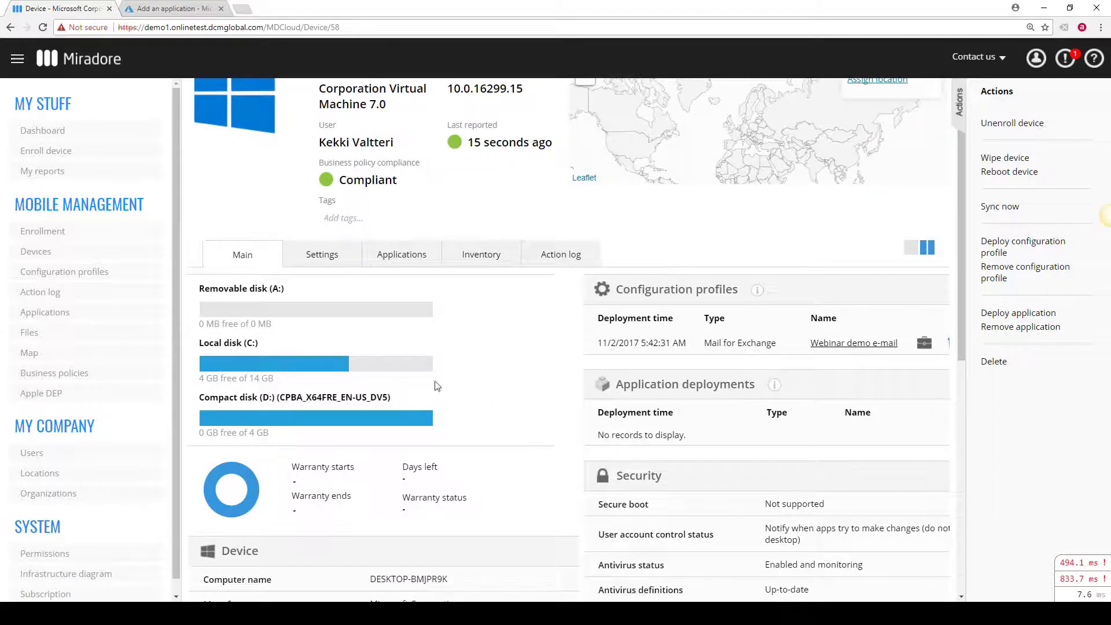
{"action": "scroll", "coordinate": [560, 358], "scroll_direction": "down", "scroll_amount": 5}
{"action": "scroll", "coordinate": [558, 360], "scroll_direction": "down", "scroll_amount": 1}
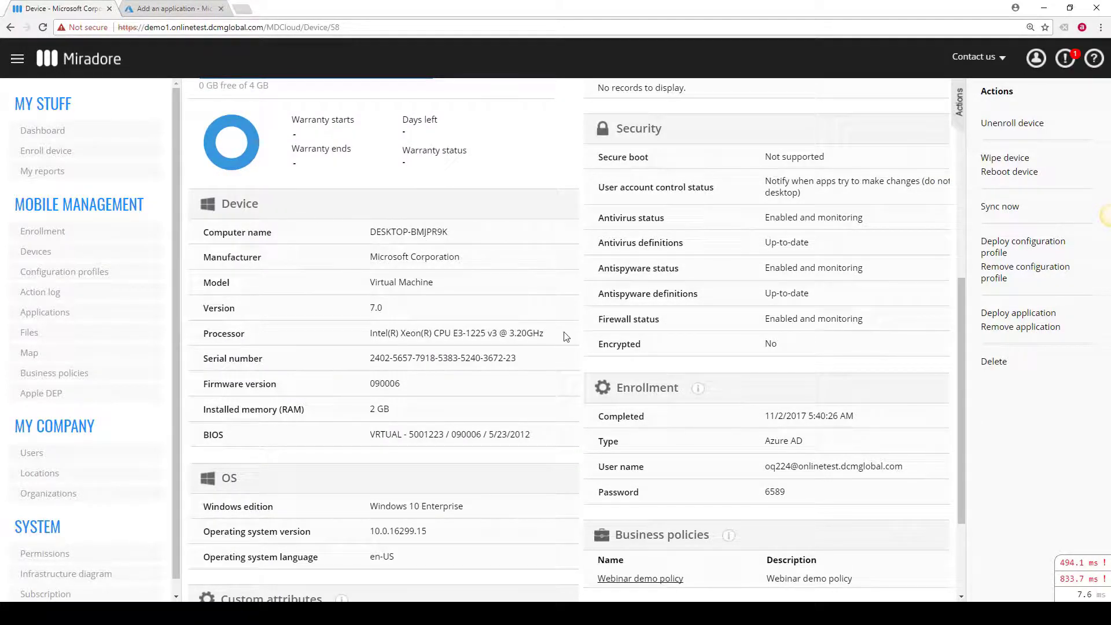
{"action": "scroll", "coordinate": [564, 330], "scroll_direction": "down", "scroll_amount": 2}
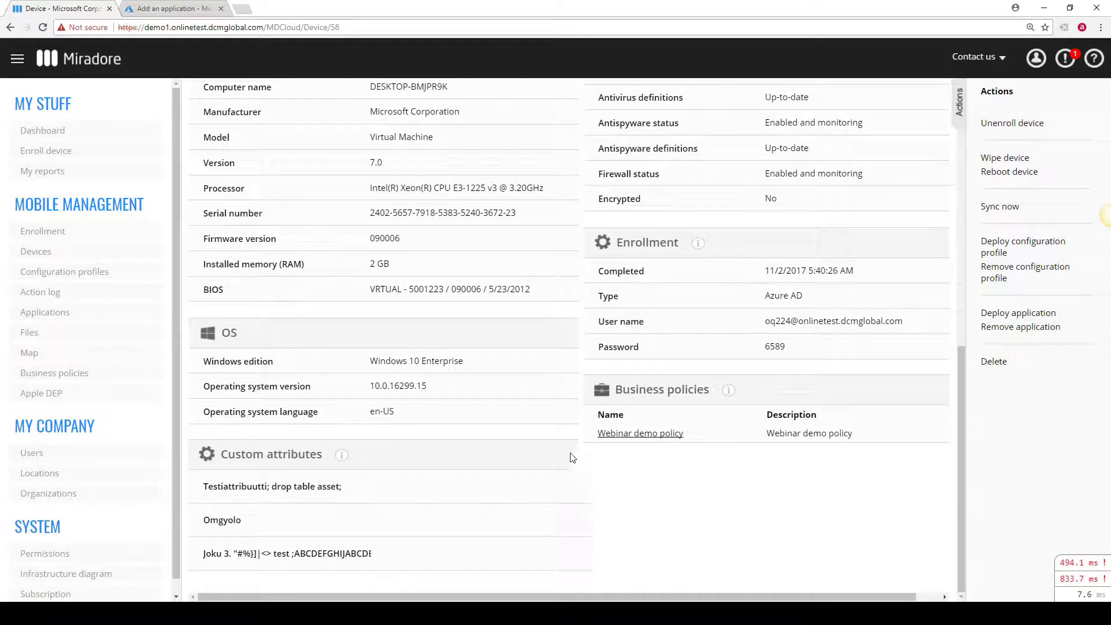
{"action": "scroll", "coordinate": [558, 368], "scroll_direction": "up", "scroll_amount": 8}
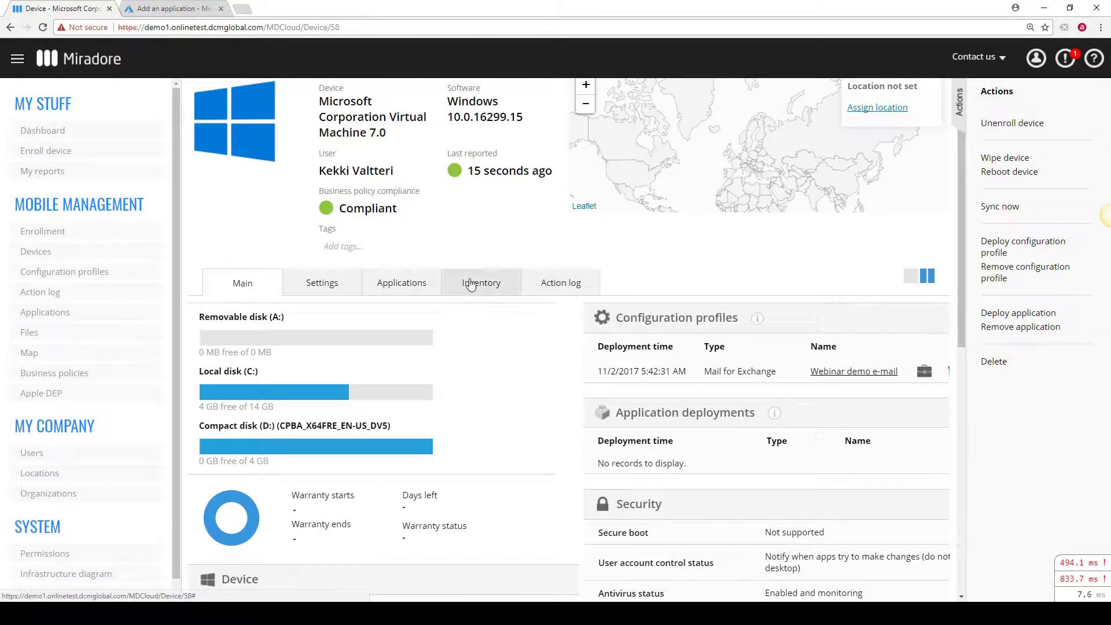
Review the virtual machine's inventory: hardware, OS, security, drives, CPU, BIOS and network details
{"action": "left_click", "coordinate": [472, 282]}
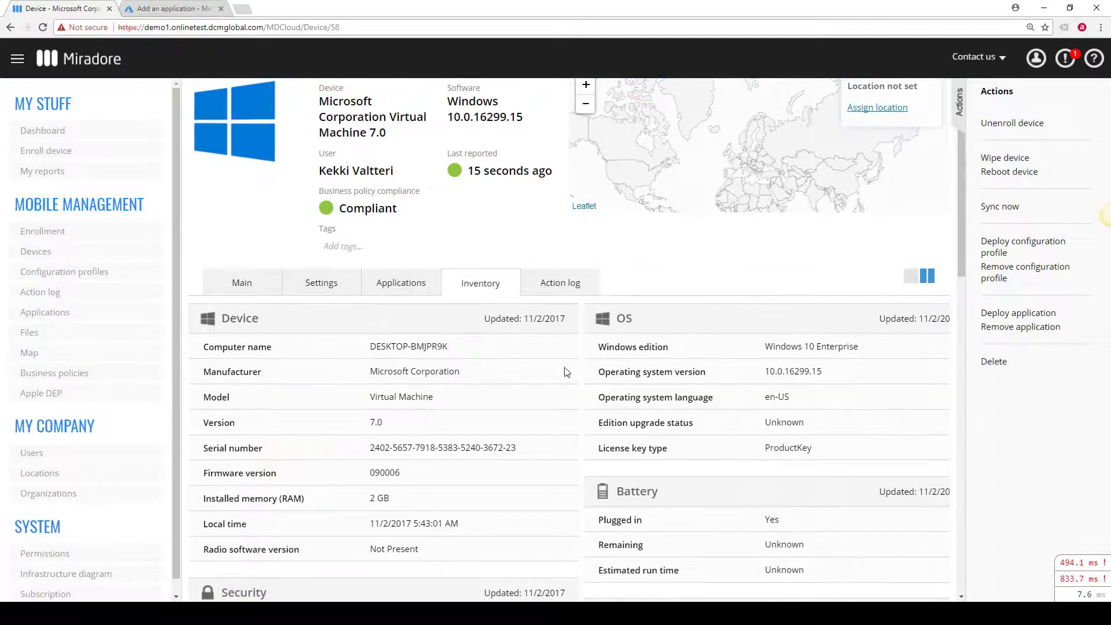
{"action": "scroll", "coordinate": [585, 352], "scroll_direction": "down", "scroll_amount": 5}
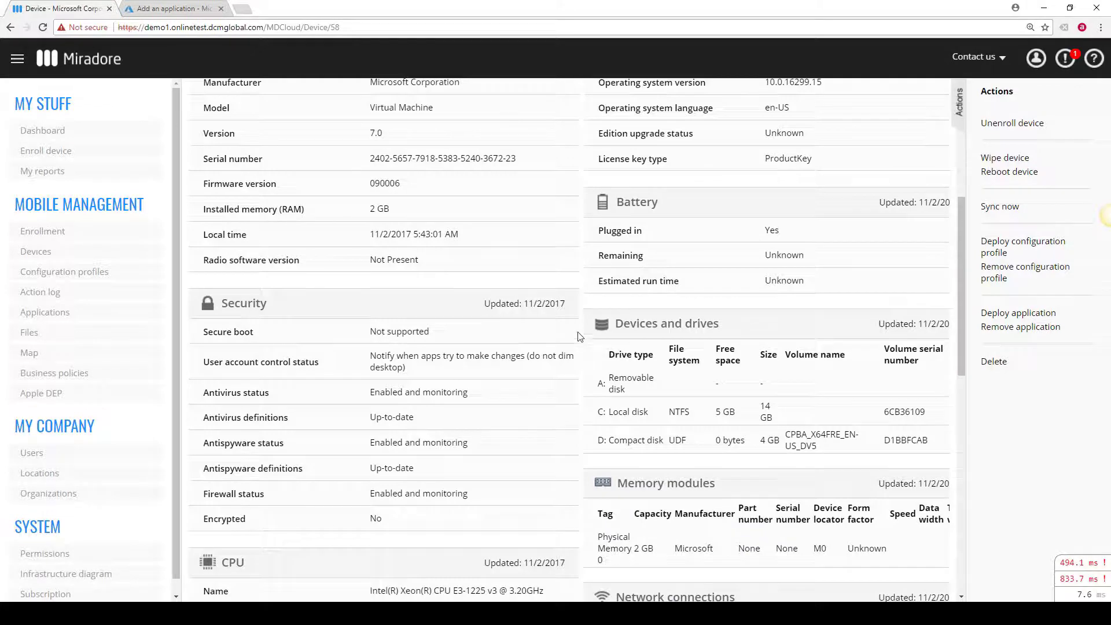
{"action": "scroll", "coordinate": [583, 341], "scroll_direction": "down", "scroll_amount": 3}
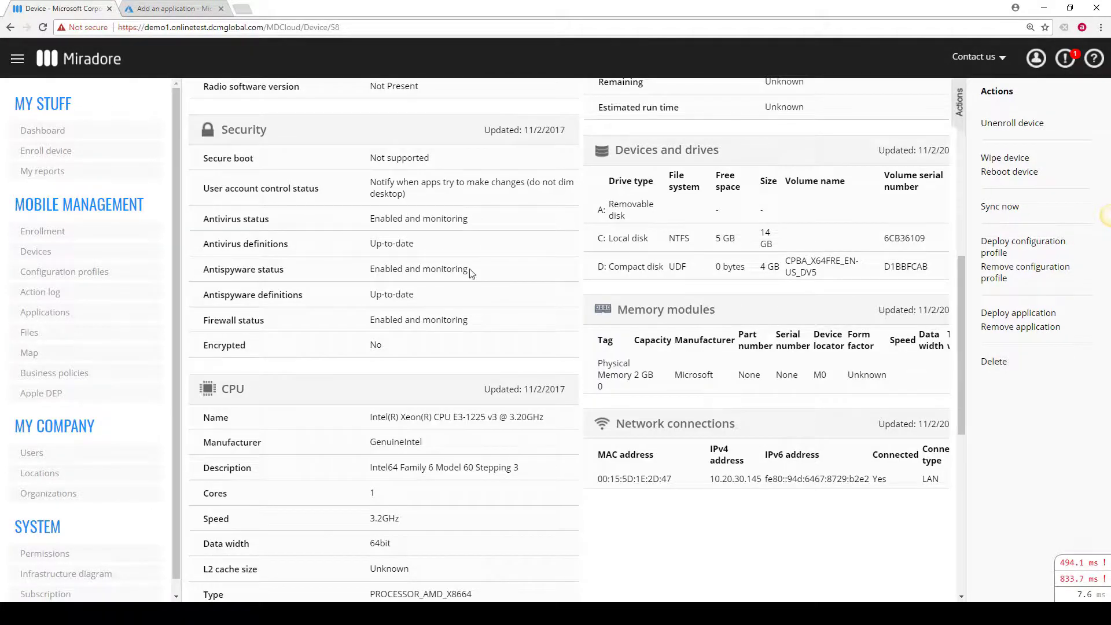
{"action": "scroll", "coordinate": [497, 281], "scroll_direction": "down", "scroll_amount": 4}
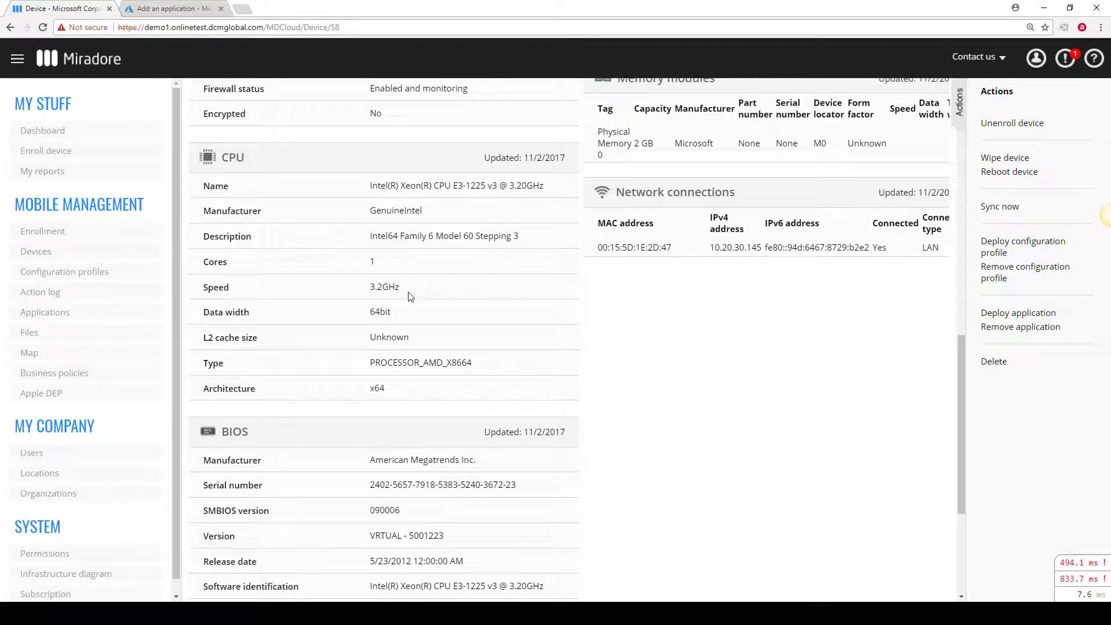
{"action": "scroll", "coordinate": [633, 362], "scroll_direction": "down", "scroll_amount": 4}
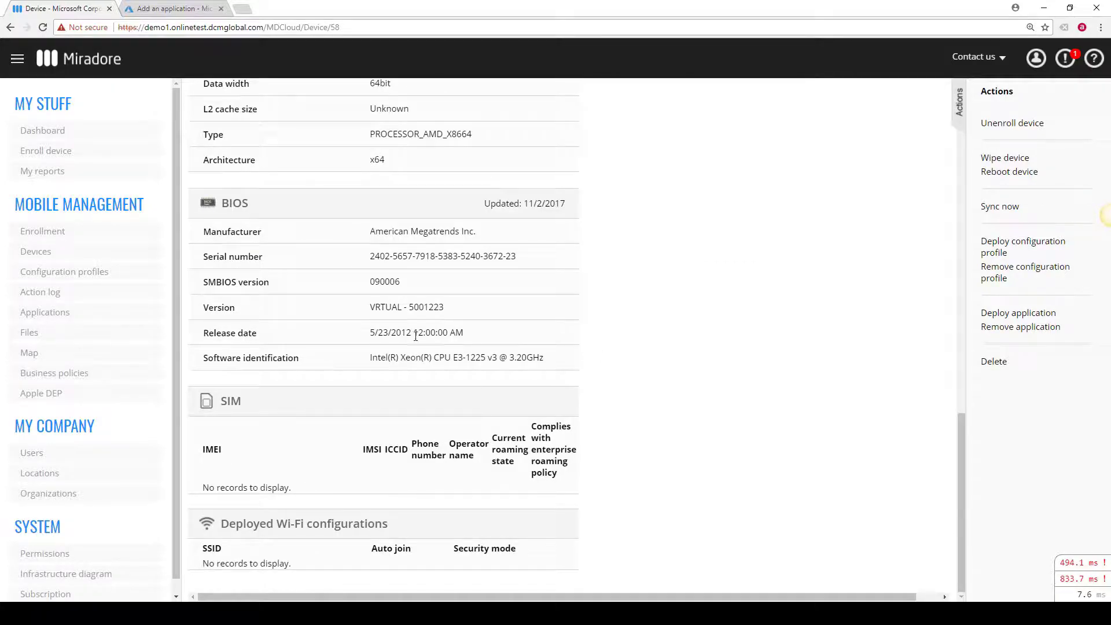
{"action": "scroll", "coordinate": [497, 257], "scroll_direction": "up", "scroll_amount": 7}
{"action": "scroll", "coordinate": [503, 257], "scroll_direction": "up", "scroll_amount": 3}
{"action": "scroll", "coordinate": [502, 256], "scroll_direction": "up", "scroll_amount": 4}
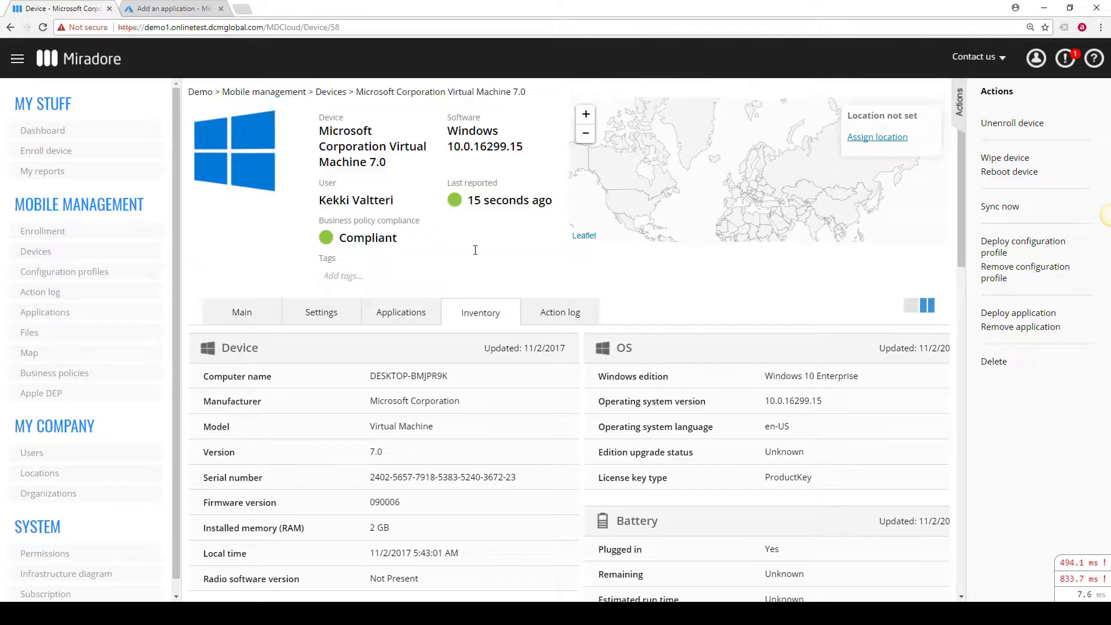
Return to the device's main overview and switch over to the virtual machine window
{"action": "left_click", "coordinate": [259, 311]}
{"action": "key", "text": "alt+Tab"}
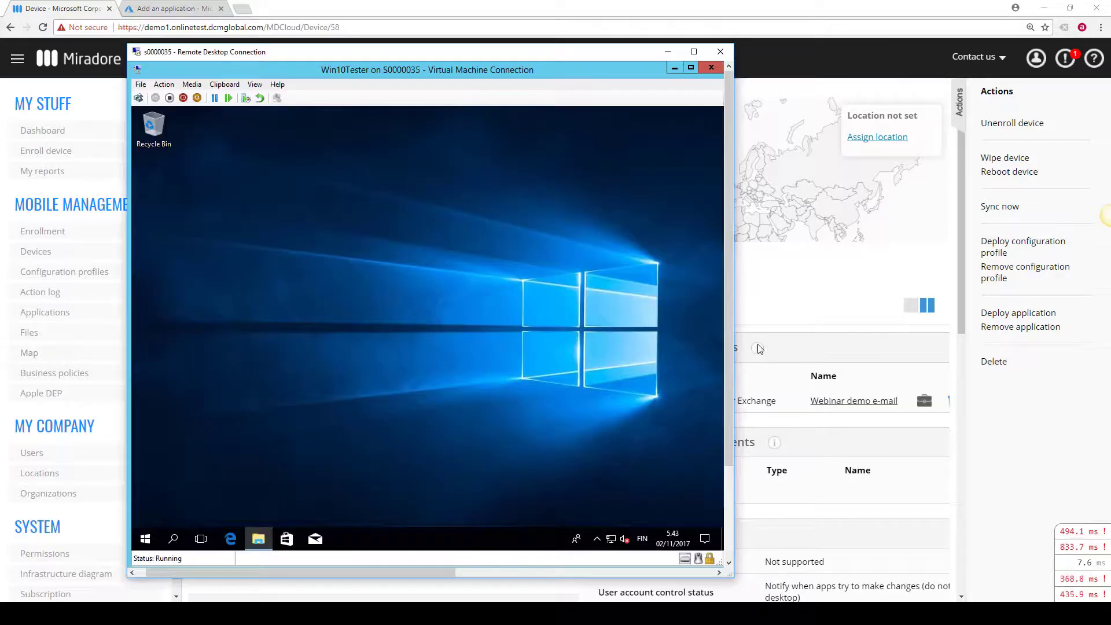
{"action": "left_click", "coordinate": [759, 347]}
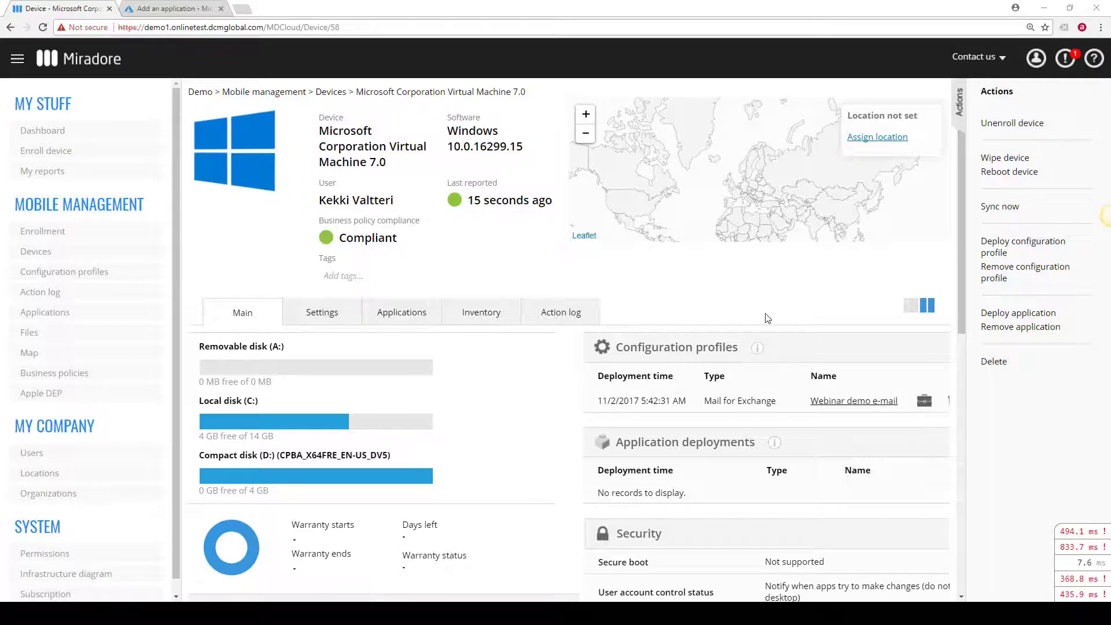
{"action": "key", "text": "alt+Tab"}
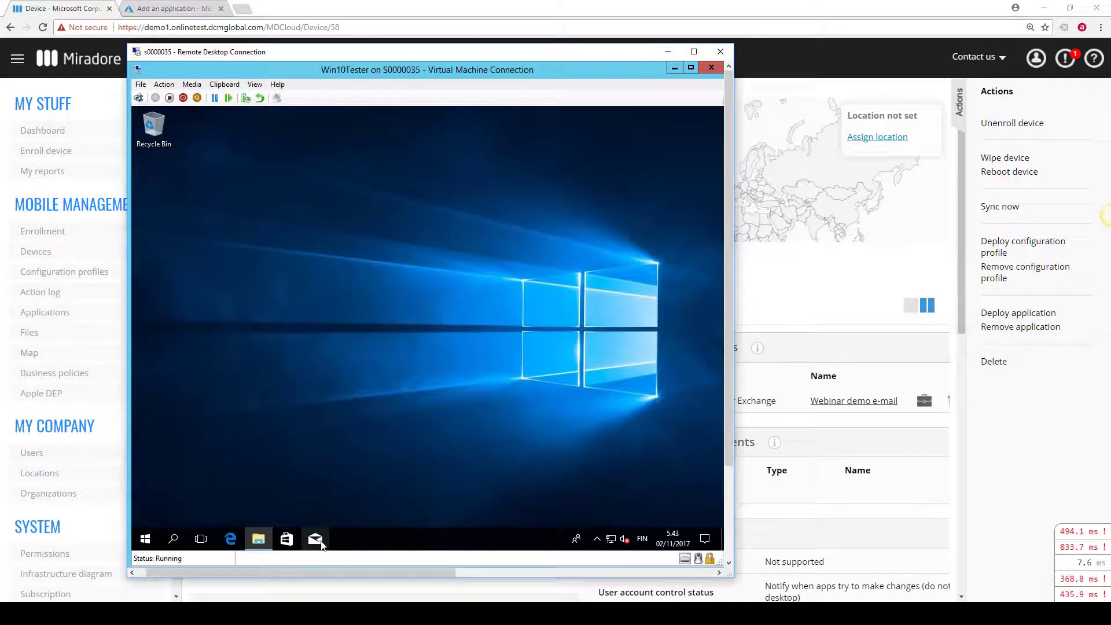
Launch Mail in the VM, go to the Webinar demo inbox and fix its out-of-date account
{"action": "left_click", "coordinate": [320, 542]}
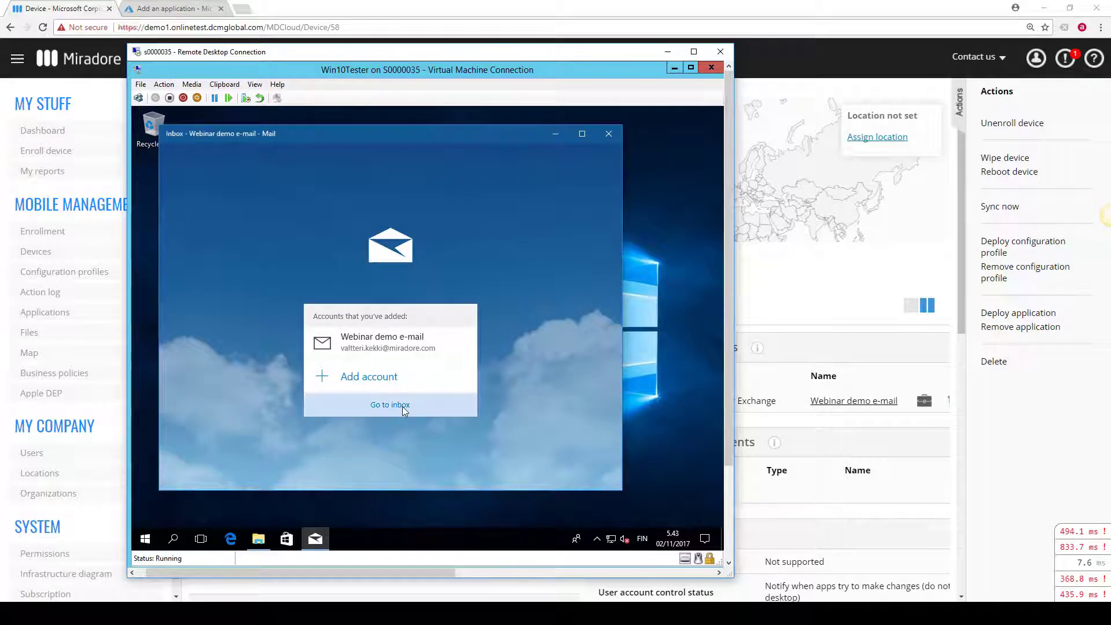
{"action": "left_click", "coordinate": [401, 407]}
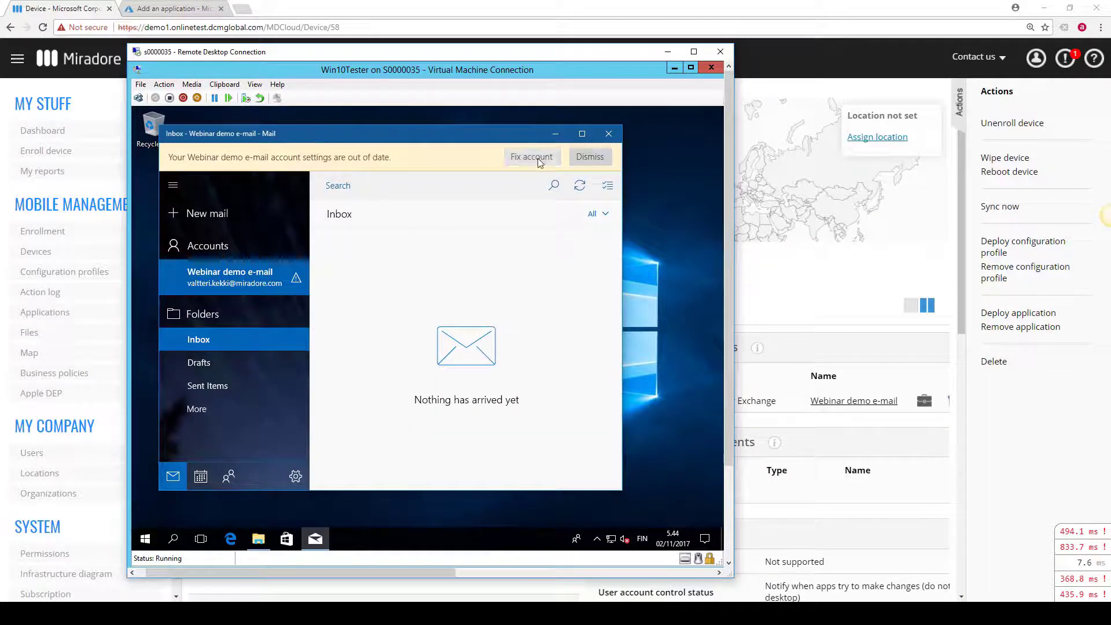
{"action": "left_click", "coordinate": [537, 158]}
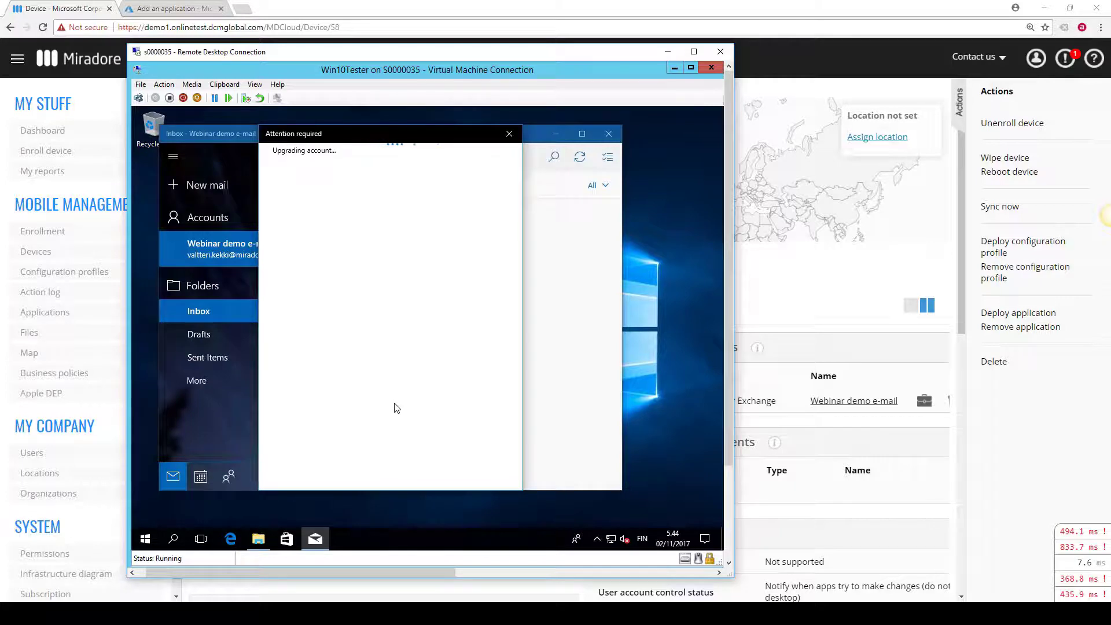
{"action": "left_click", "coordinate": [353, 474]}
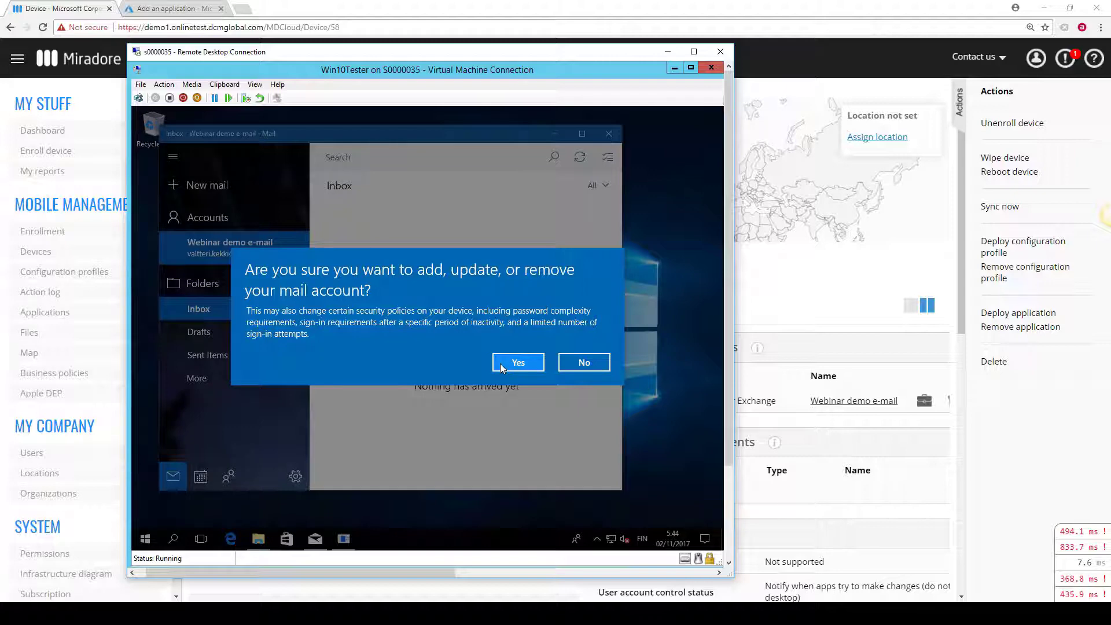
Approve the security policy changes, sync the Webinar demo inbox, and nudge the Mail window aside
{"action": "left_click", "coordinate": [500, 363]}
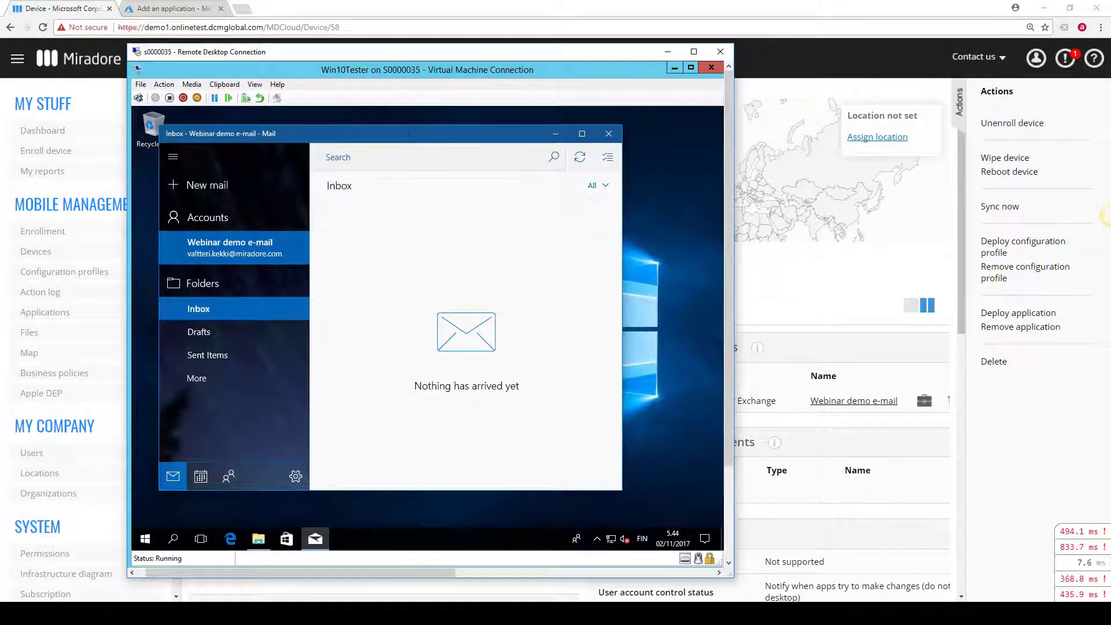
{"action": "left_click", "coordinate": [583, 159]}
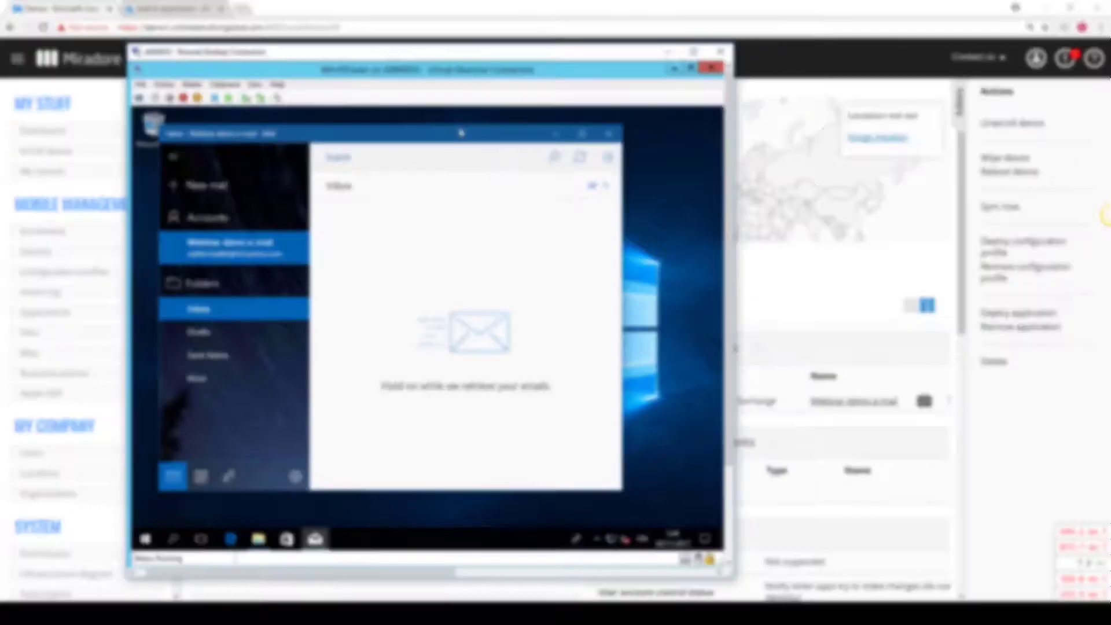
{"action": "left_click_drag", "start_coordinate": [461, 133], "coordinate": [484, 152]}
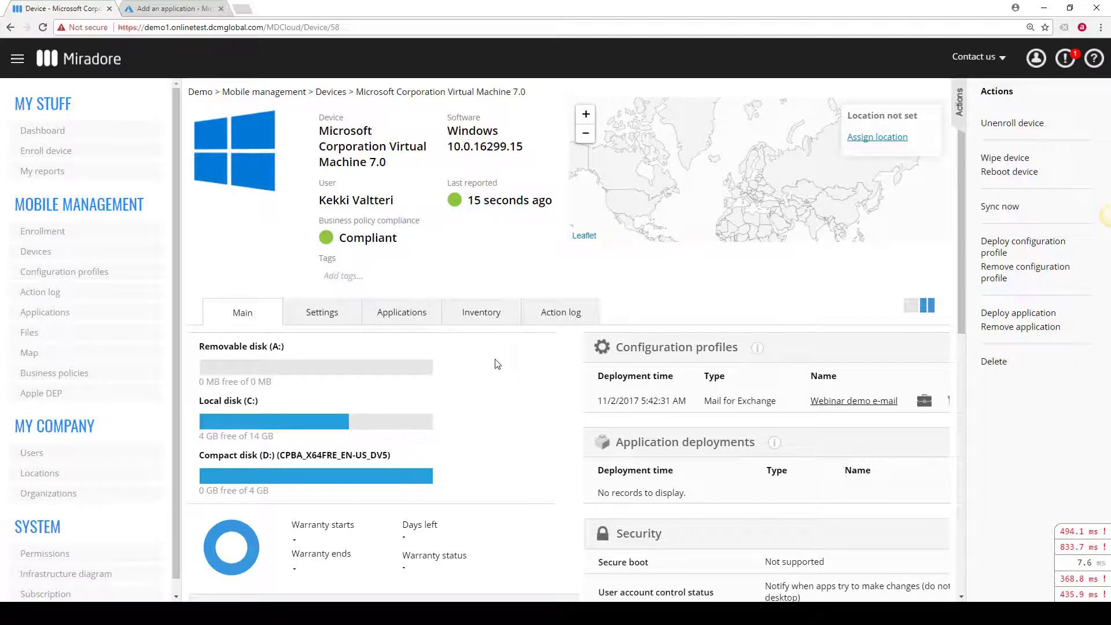
Filter the Users list by the test user's email name and select the single matching user
{"action": "left_click", "coordinate": [62, 457]}
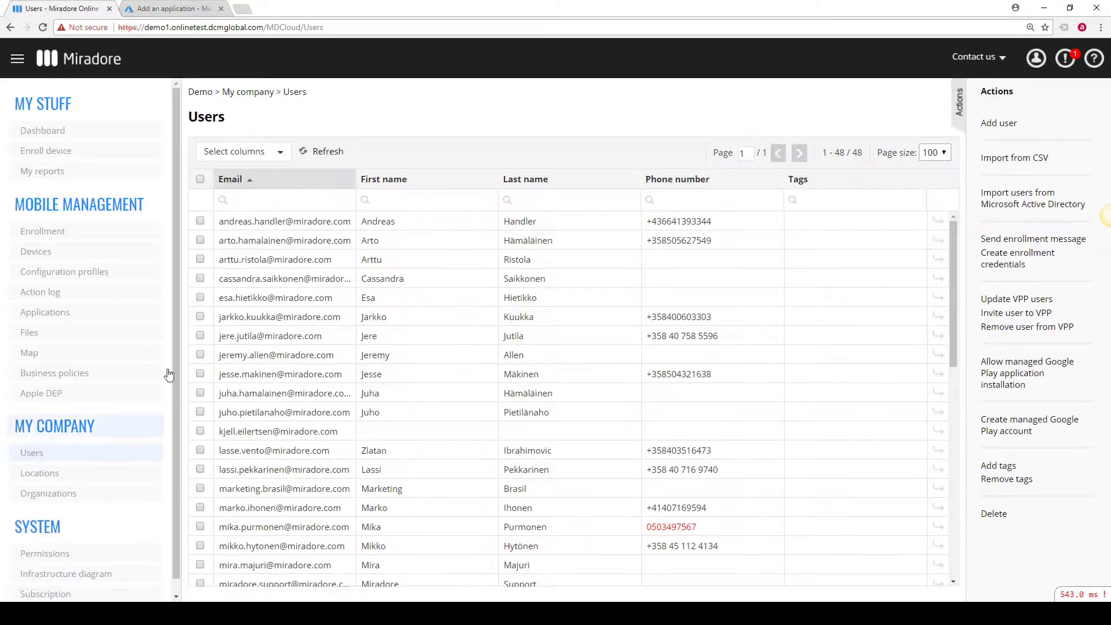
{"action": "left_click", "coordinate": [290, 195]}
{"action": "type", "text": "valtteri"}
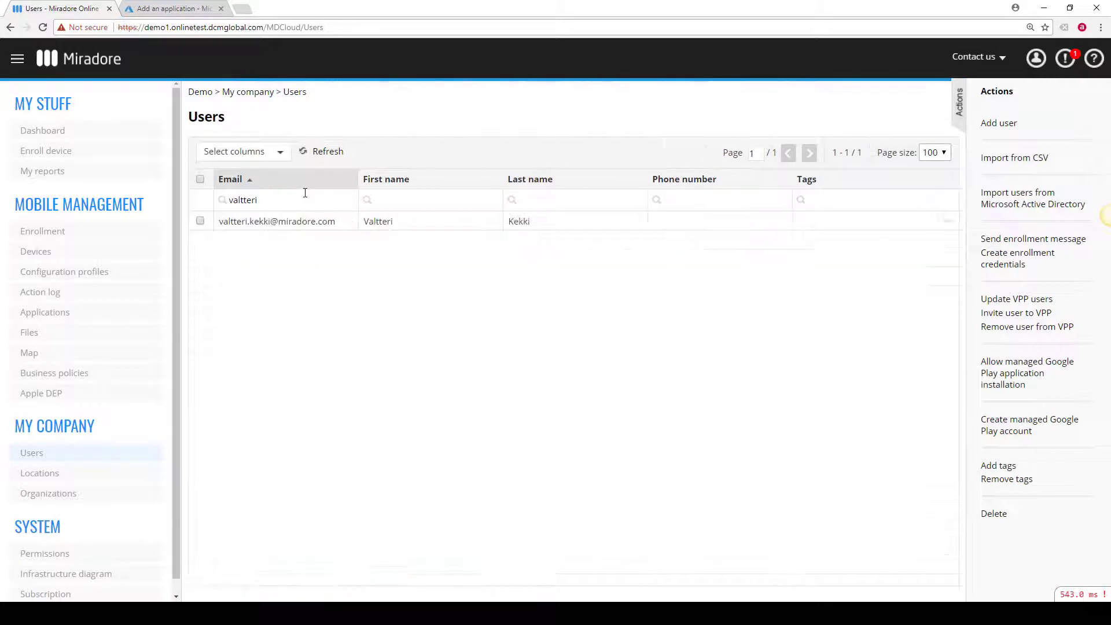
{"action": "left_click", "coordinate": [285, 222]}
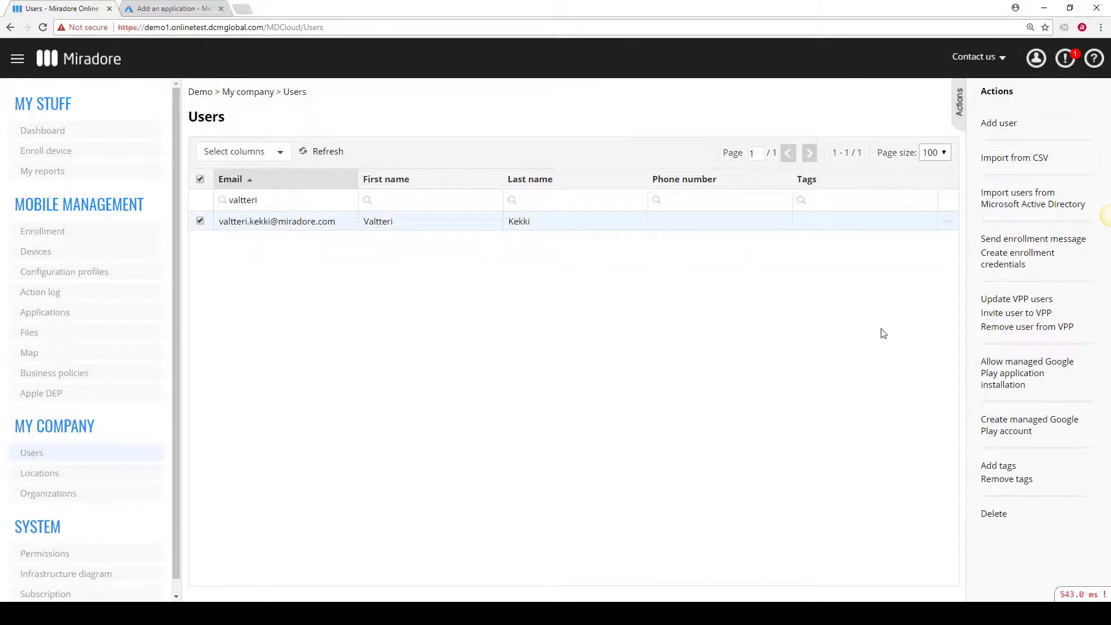
Send an enrollment message to the 1 selected user and close the wizard
{"action": "left_click", "coordinate": [1004, 241]}
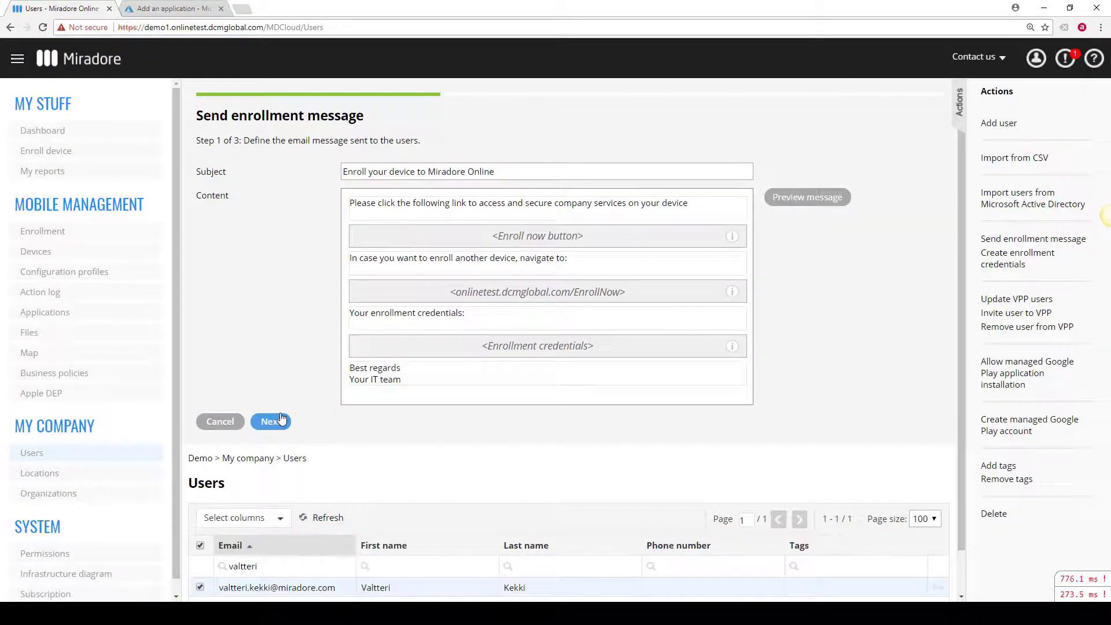
{"action": "left_click", "coordinate": [282, 420]}
{"action": "left_click", "coordinate": [359, 305]}
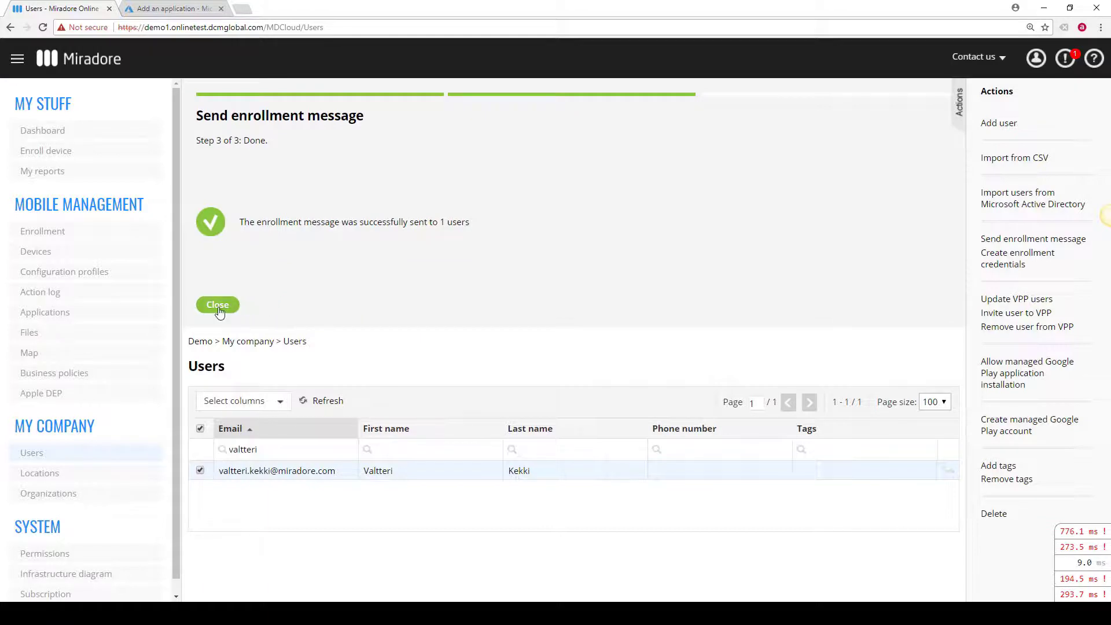
{"action": "left_click", "coordinate": [219, 306]}
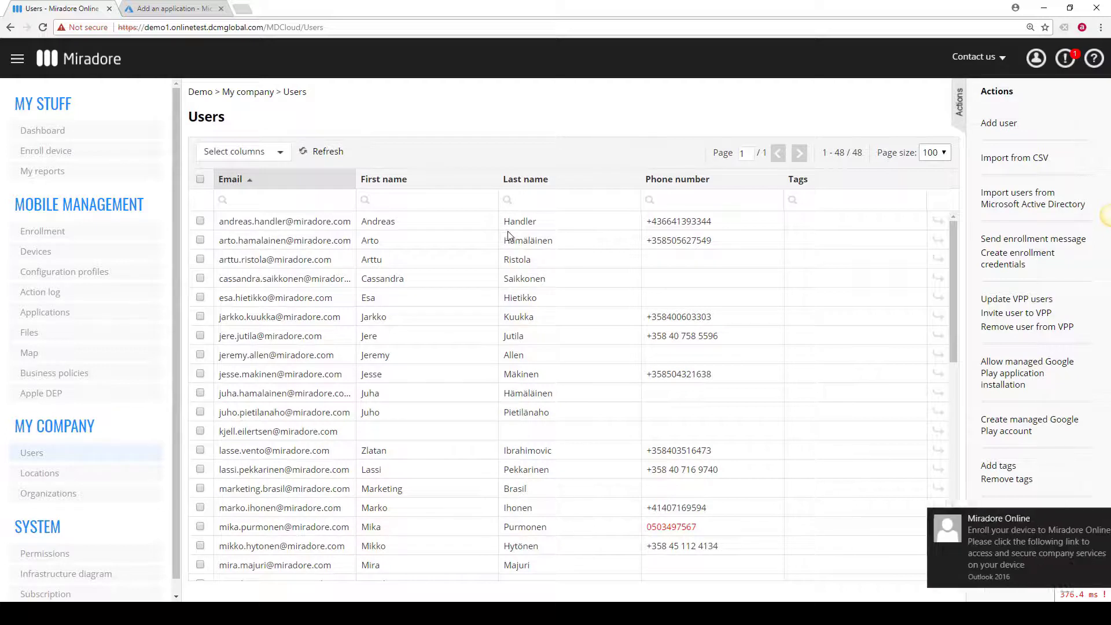
Open the 'Enroll your device' email from the Outlook notification
{"action": "left_click", "coordinate": [998, 546]}
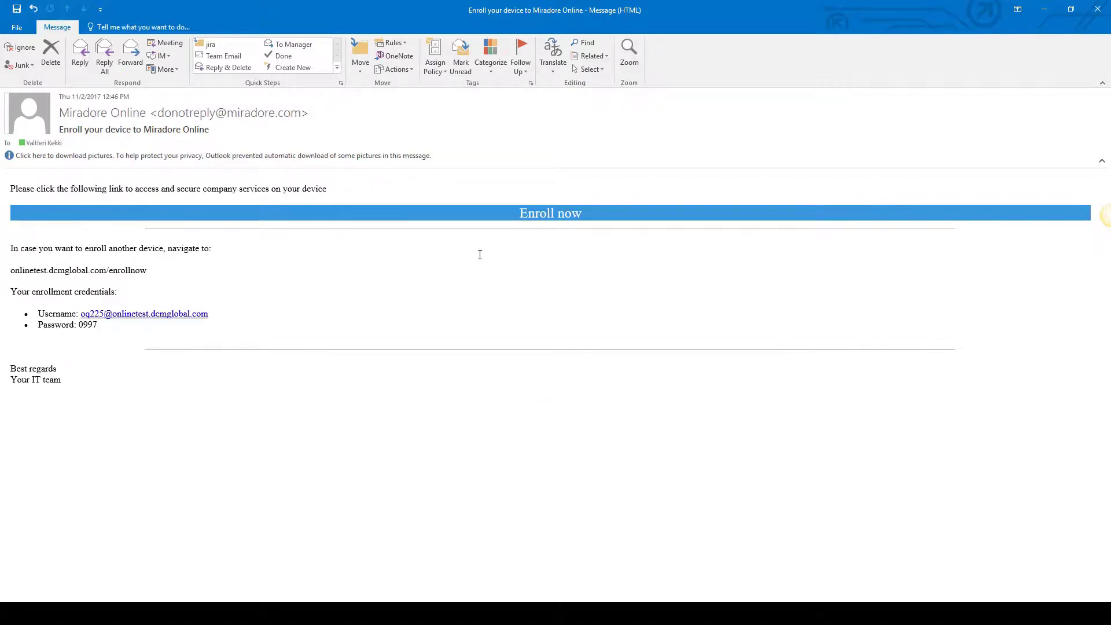
{"action": "mouse_move", "coordinate": [524, 217]}
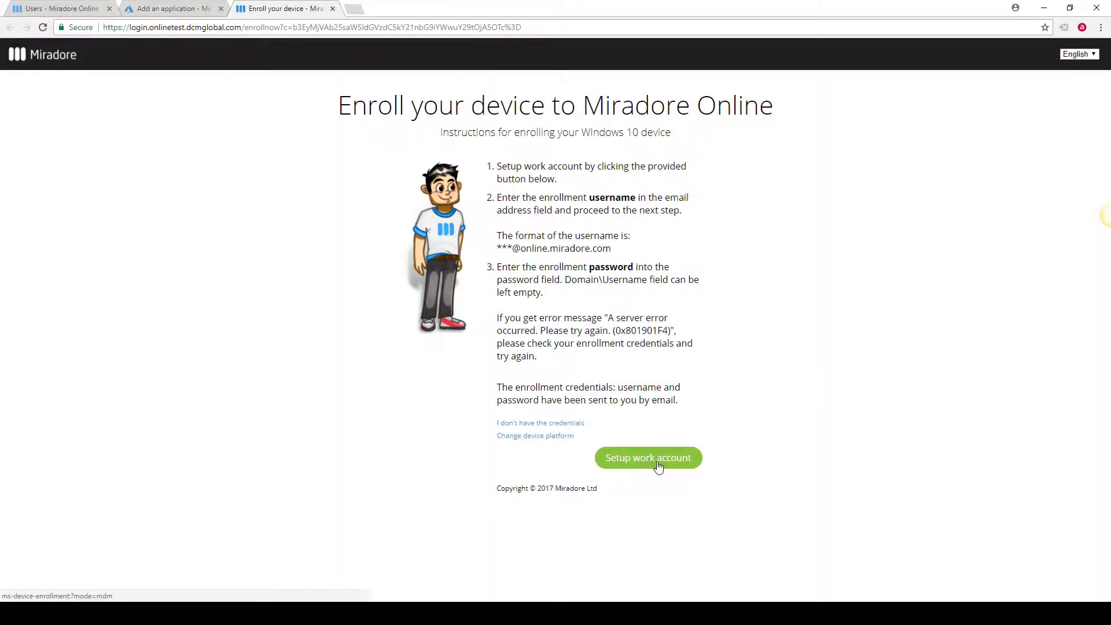
Start the work account setup and enter the enrollment username copied from the email
{"action": "left_click", "coordinate": [657, 466]}
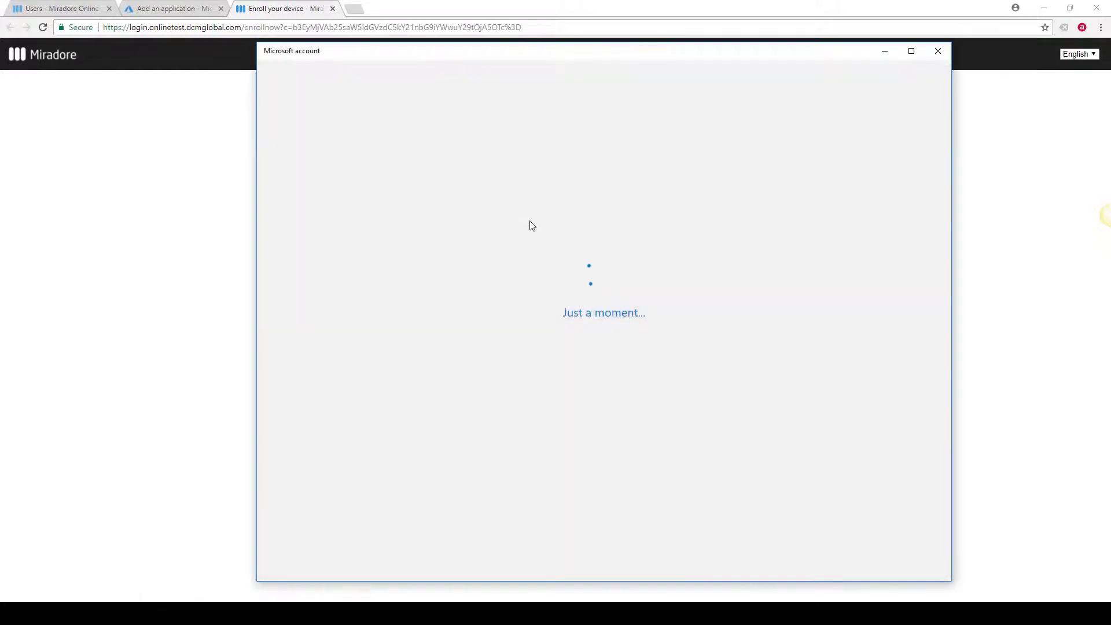
{"action": "left_click_drag", "start_coordinate": [466, 59], "coordinate": [441, 67]}
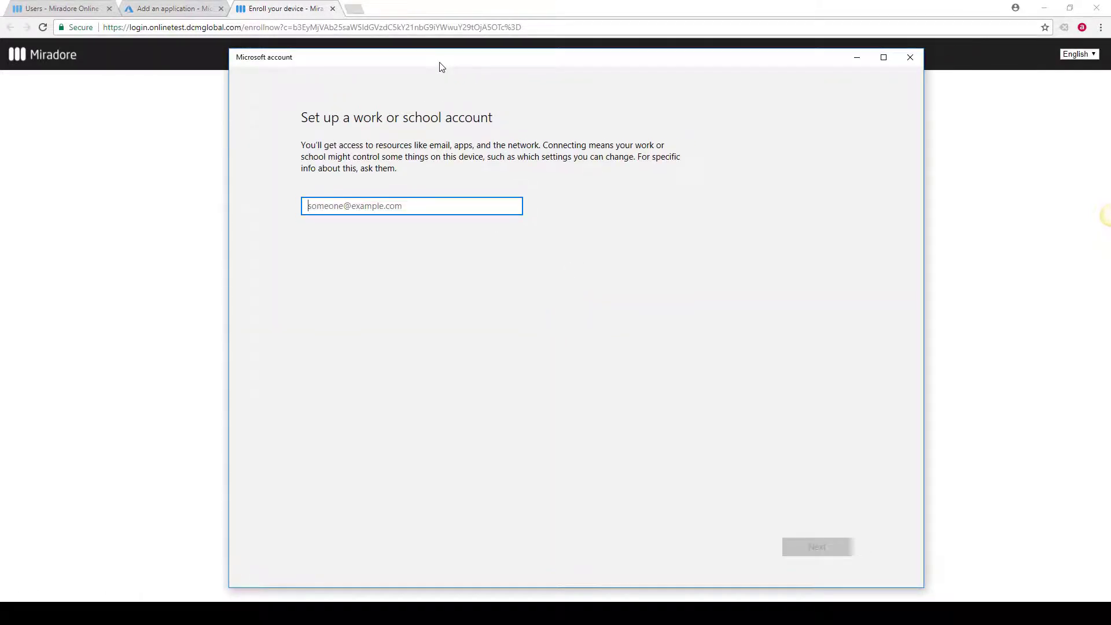
{"action": "key", "text": "alt+Tab"}
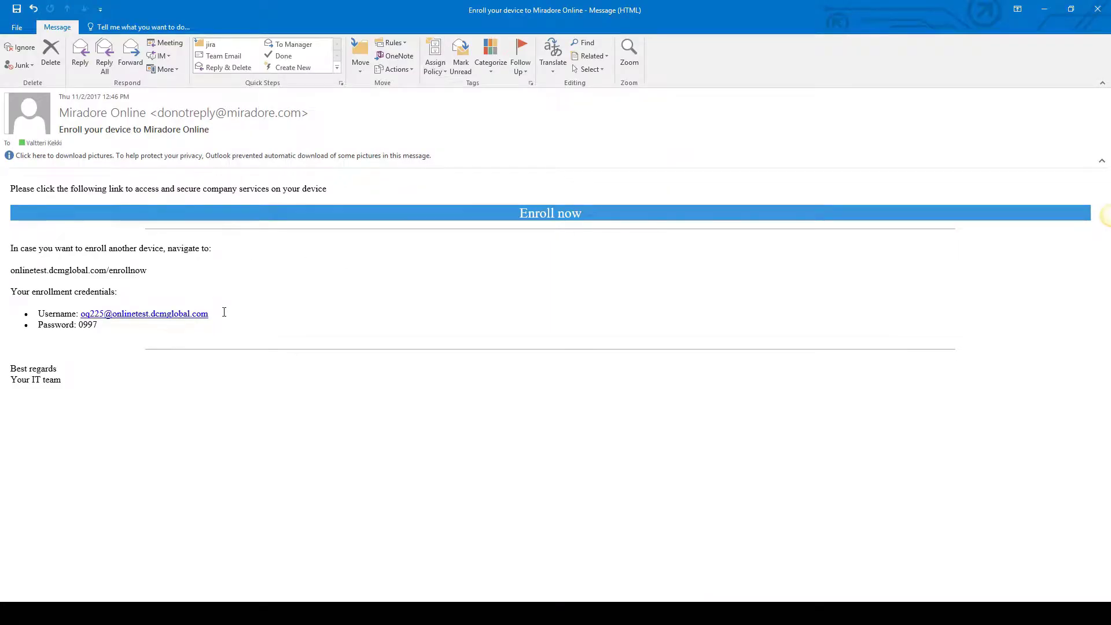
{"action": "double_click", "coordinate": [131, 314]}
{"action": "key", "text": "ctrl+c"}
{"action": "key", "text": "alt+Tab"}
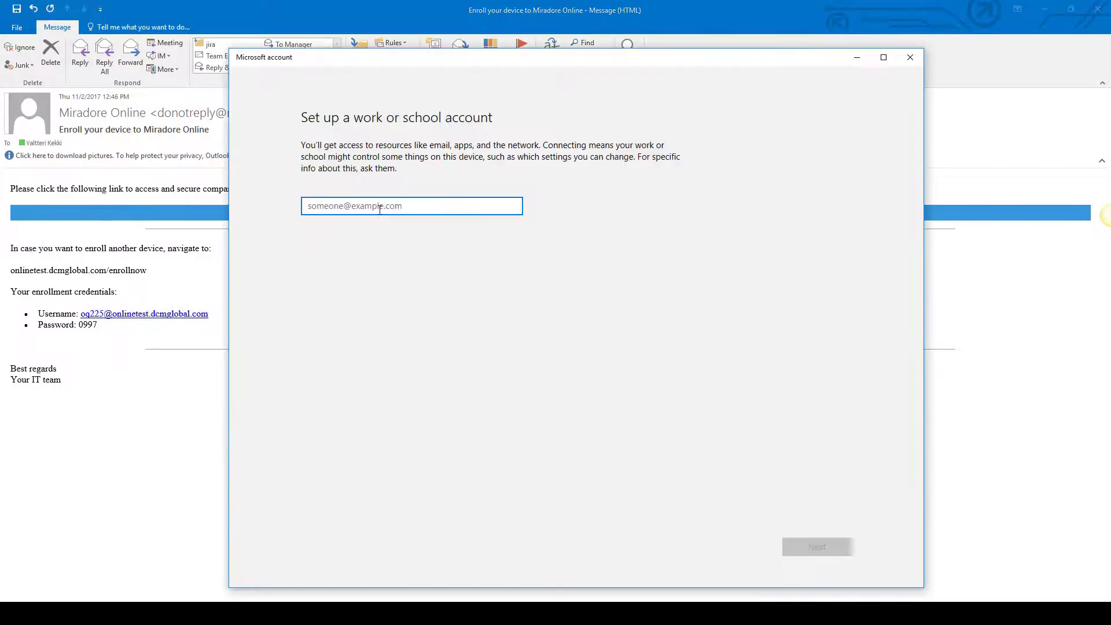
{"action": "key", "text": "ctrl+v"}
{"action": "key", "text": "Return"}
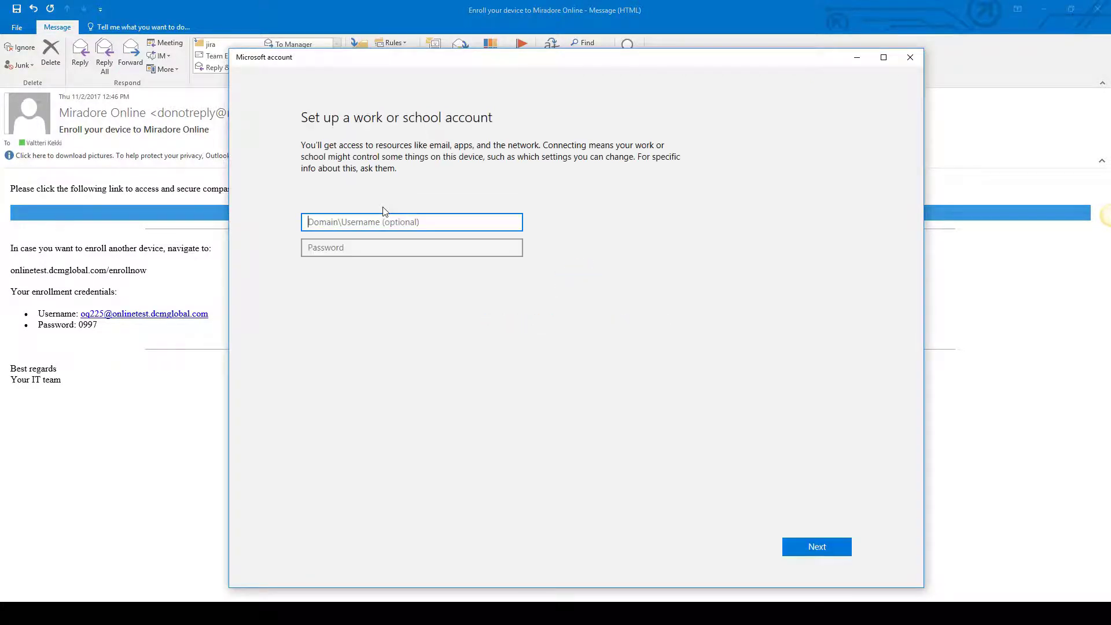
Sign in with the enrollment username and password to register the PC, then finish
{"action": "key", "text": "ctrl+v"}
{"action": "key", "text": "Tab"}
{"action": "key", "text": "Return"}
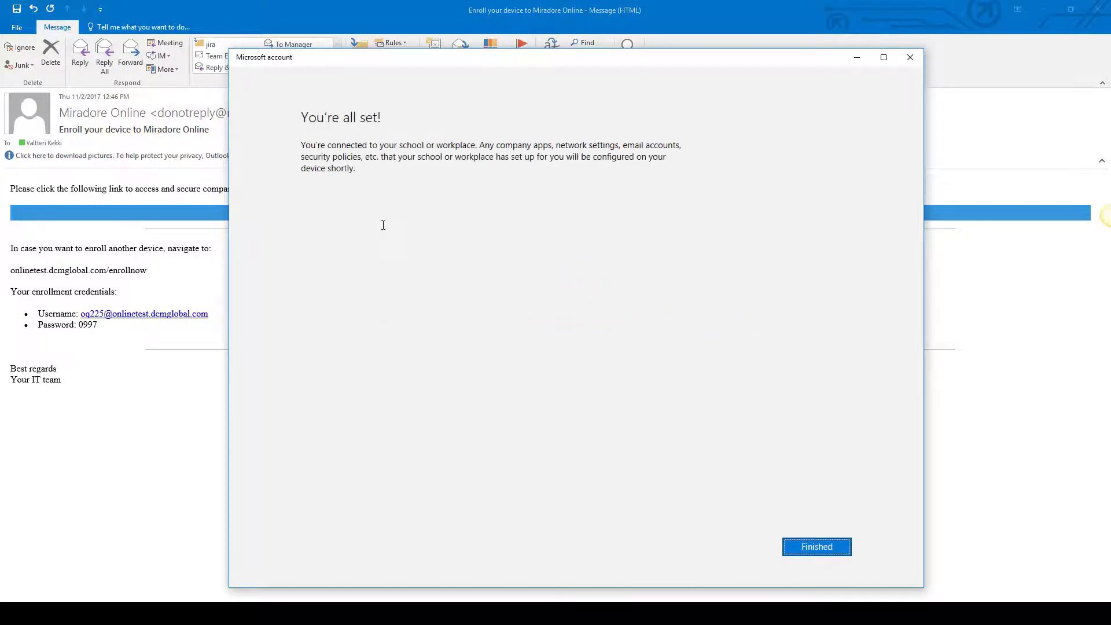
{"action": "left_click", "coordinate": [815, 547]}
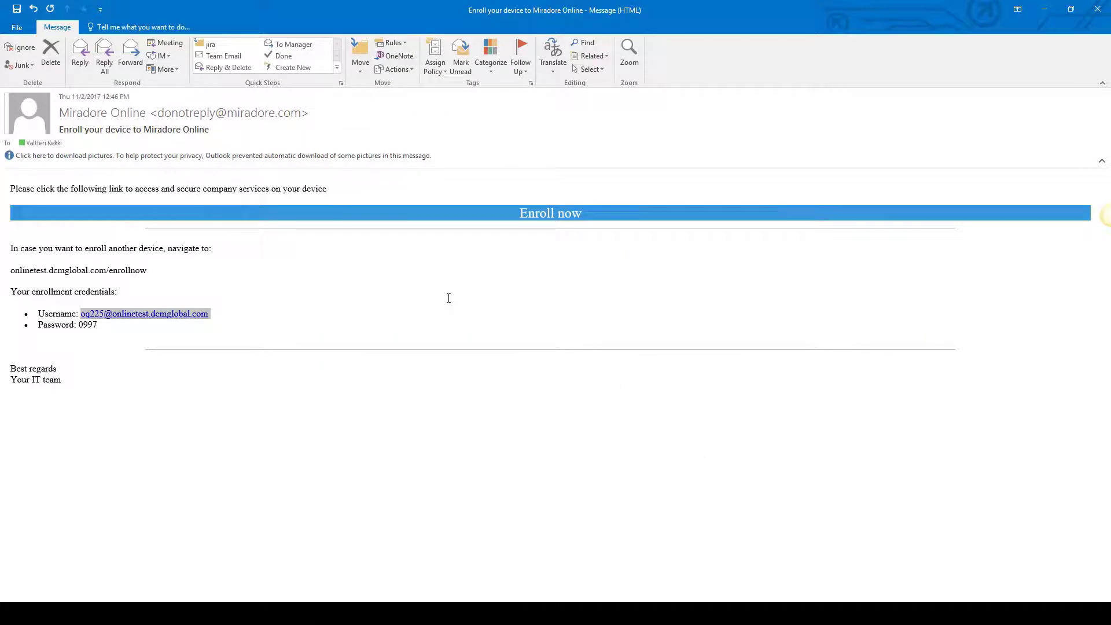
Filter devices by the test user's name and open the LENOVO 20CM004EMS ThinkPad X250 page
{"action": "left_click", "coordinate": [443, 300]}
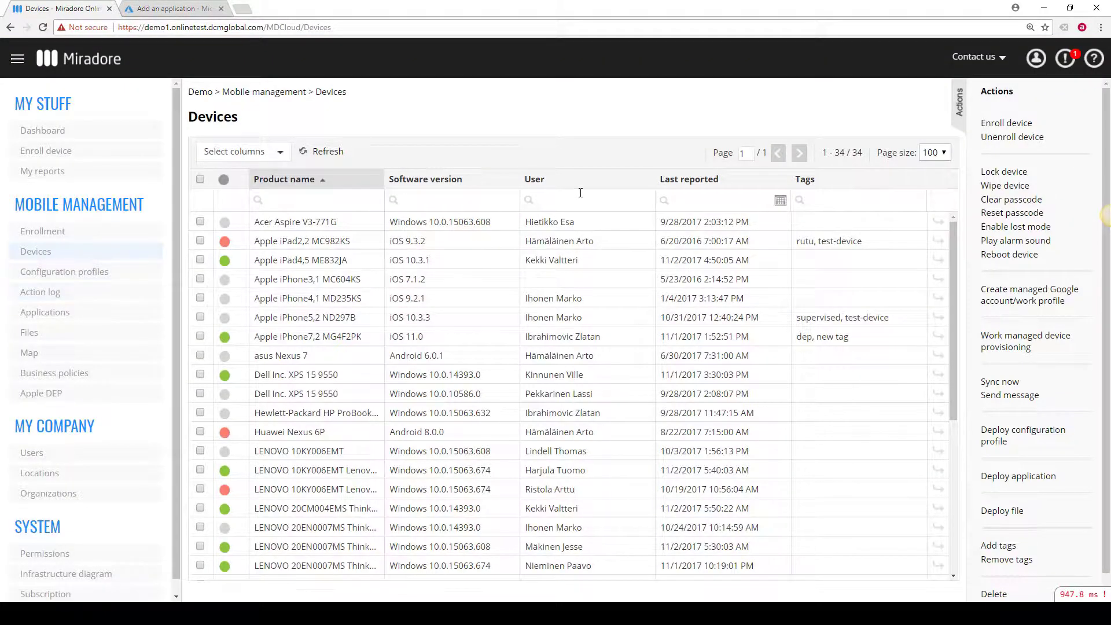
{"action": "left_click", "coordinate": [628, 199]}
{"action": "type", "text": "valtteri"}
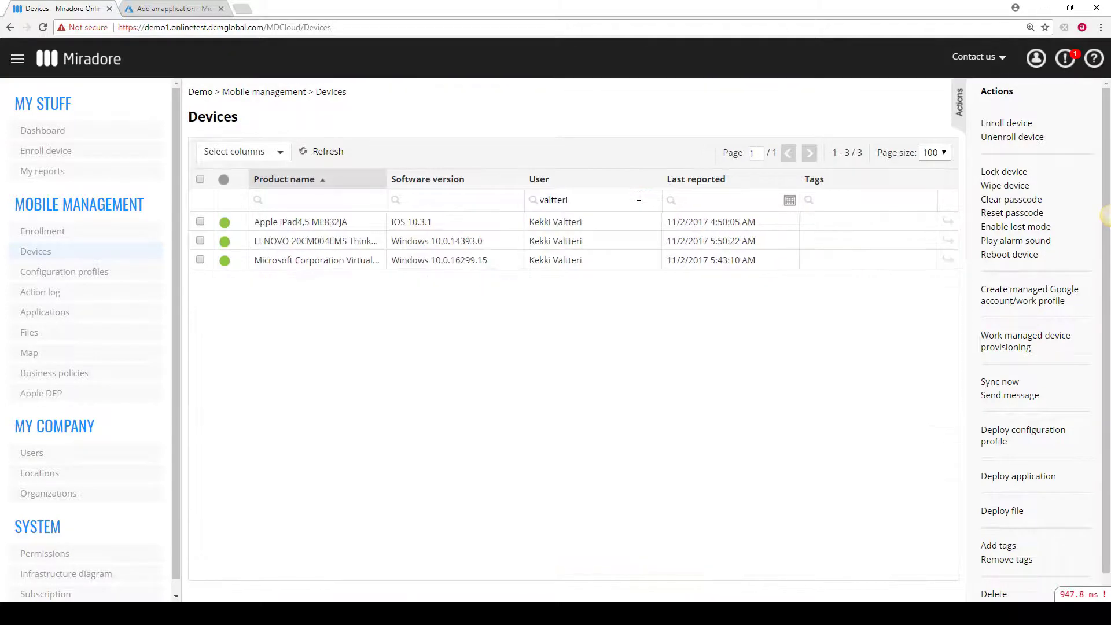
{"action": "left_click", "coordinate": [357, 247]}
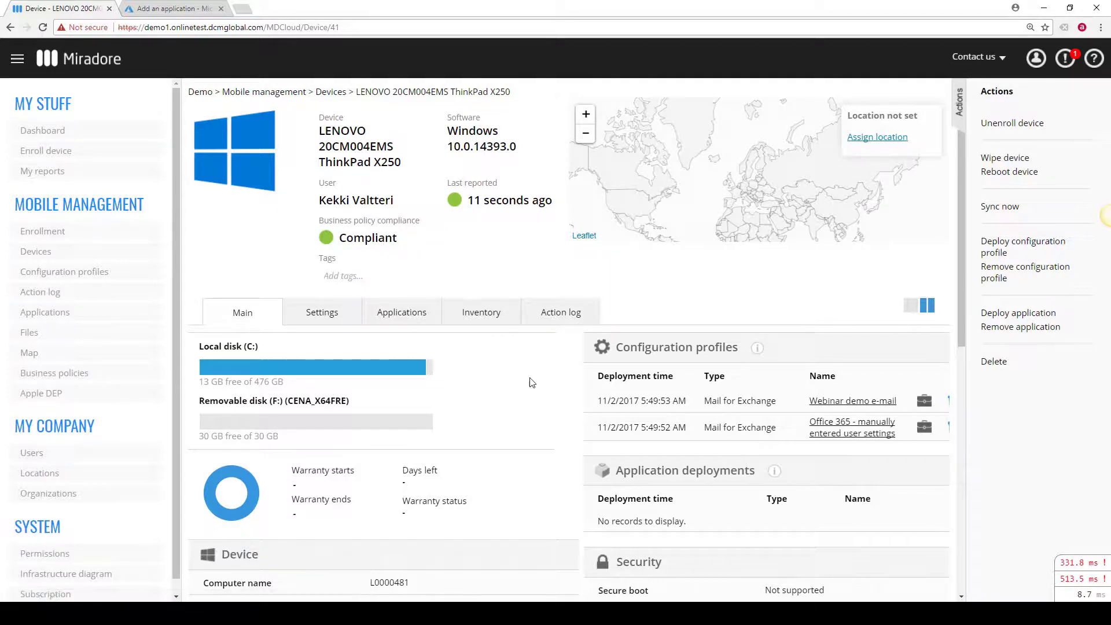
Review the ThinkPad X250's inventory sections, then list its installed applications, including 7-Zip 17.01
{"action": "left_click", "coordinate": [482, 313]}
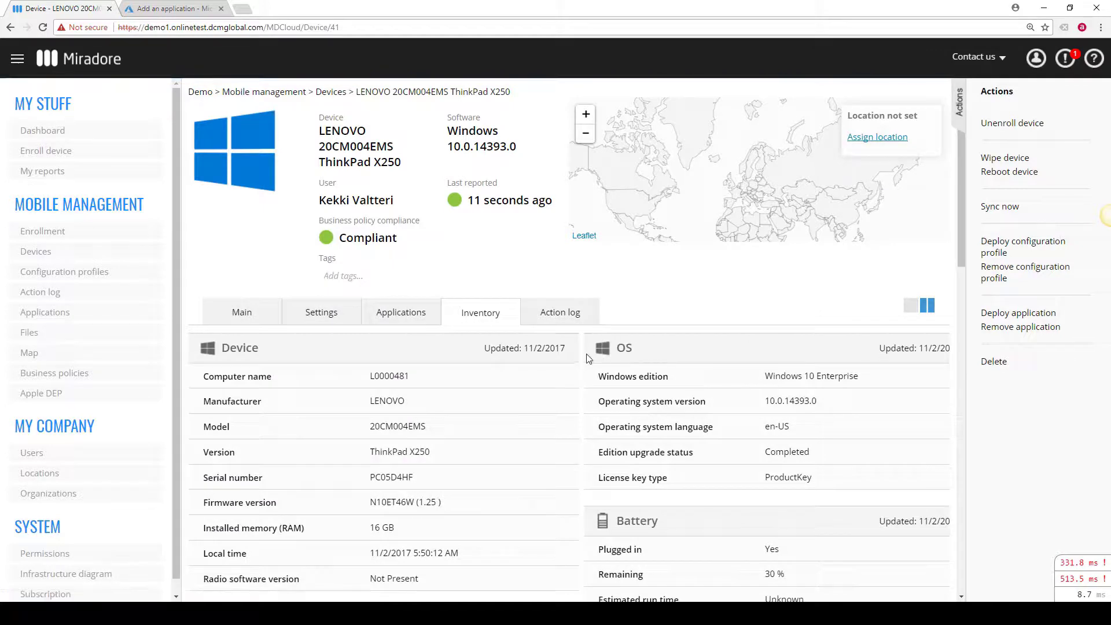
{"action": "scroll", "coordinate": [592, 359], "scroll_direction": "down", "scroll_amount": 3}
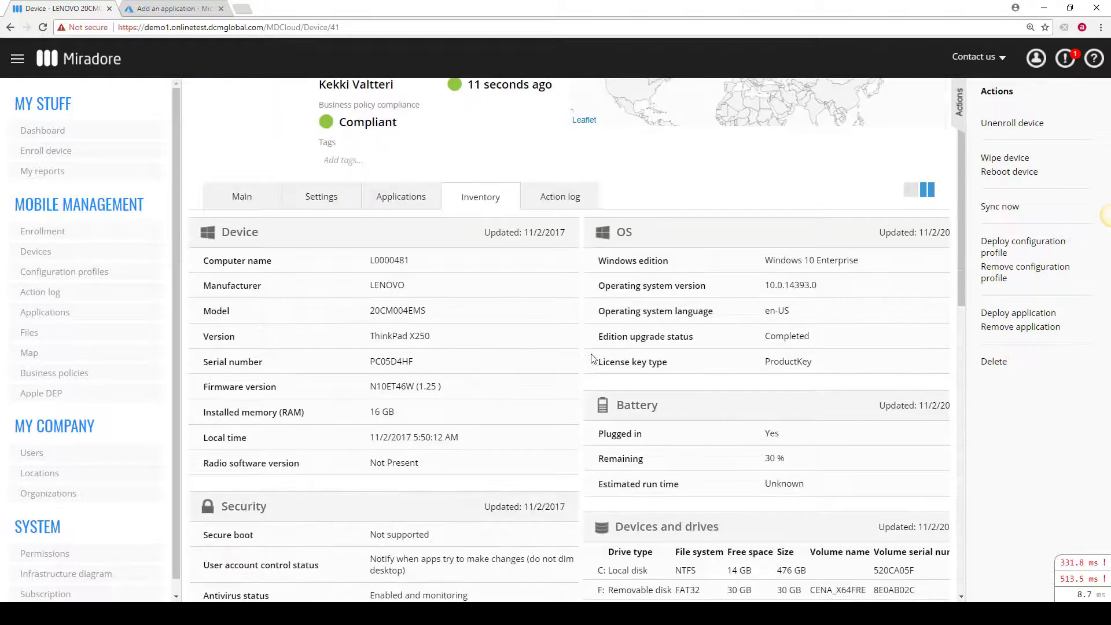
{"action": "scroll", "coordinate": [589, 375], "scroll_direction": "down", "scroll_amount": 1}
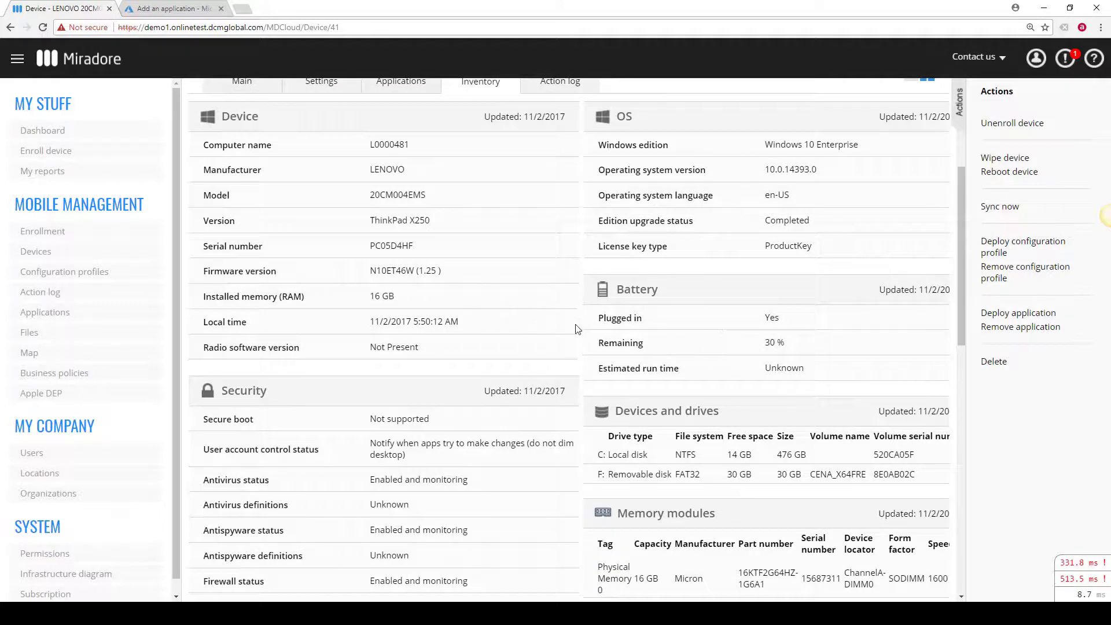
{"action": "scroll", "coordinate": [569, 324], "scroll_direction": "down", "scroll_amount": 3}
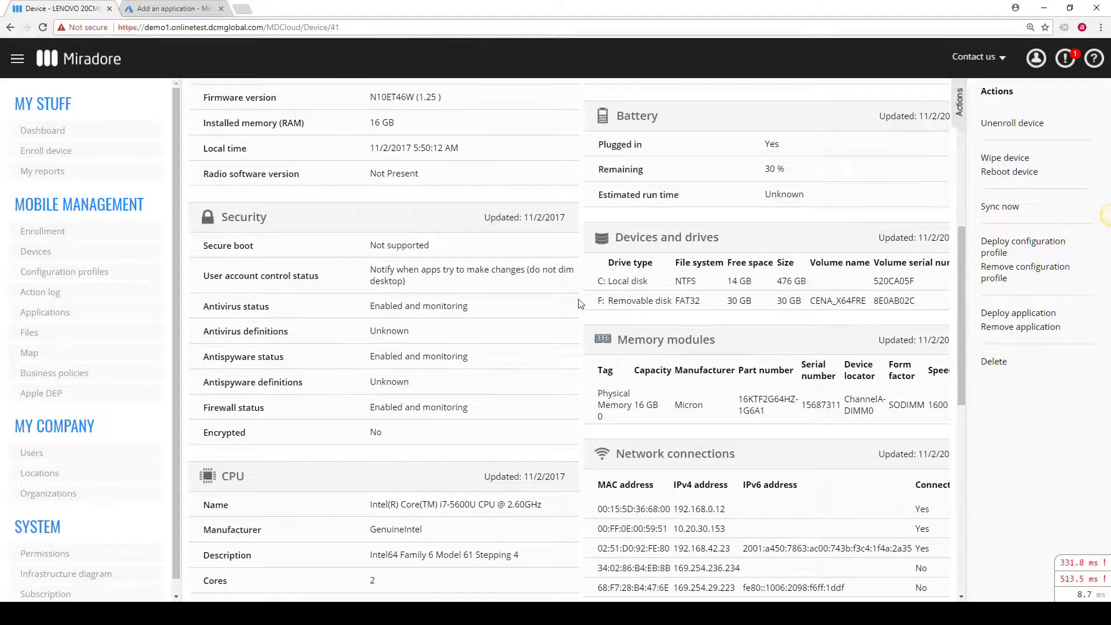
{"action": "scroll", "coordinate": [580, 302], "scroll_direction": "down", "scroll_amount": 1}
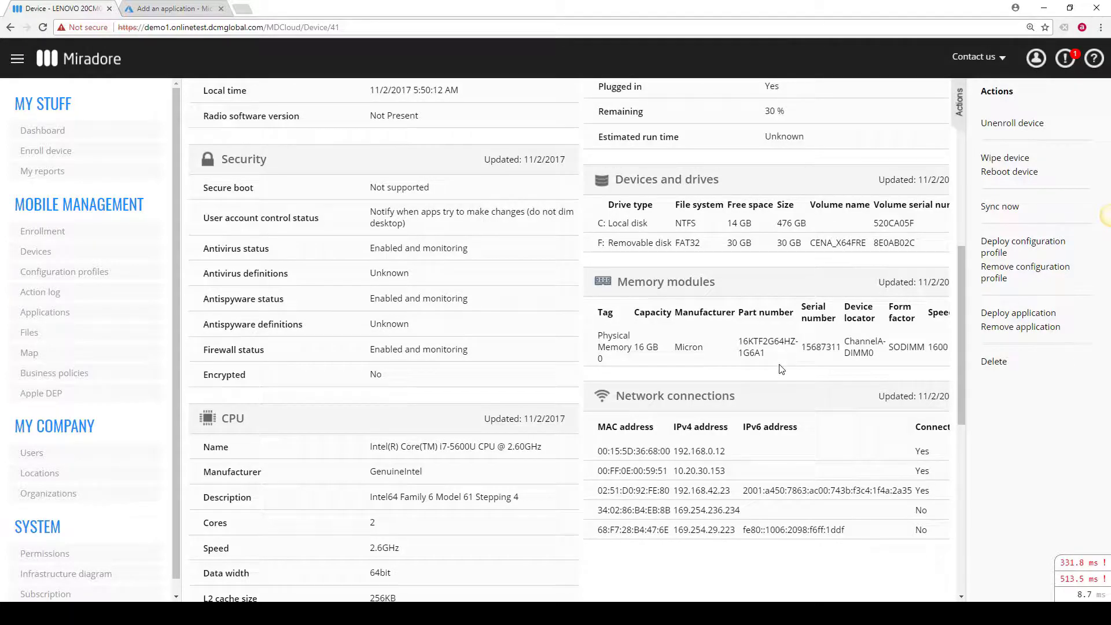
{"action": "scroll", "coordinate": [477, 303], "scroll_direction": "up", "scroll_amount": 4}
{"action": "scroll", "coordinate": [476, 302], "scroll_direction": "up", "scroll_amount": 3}
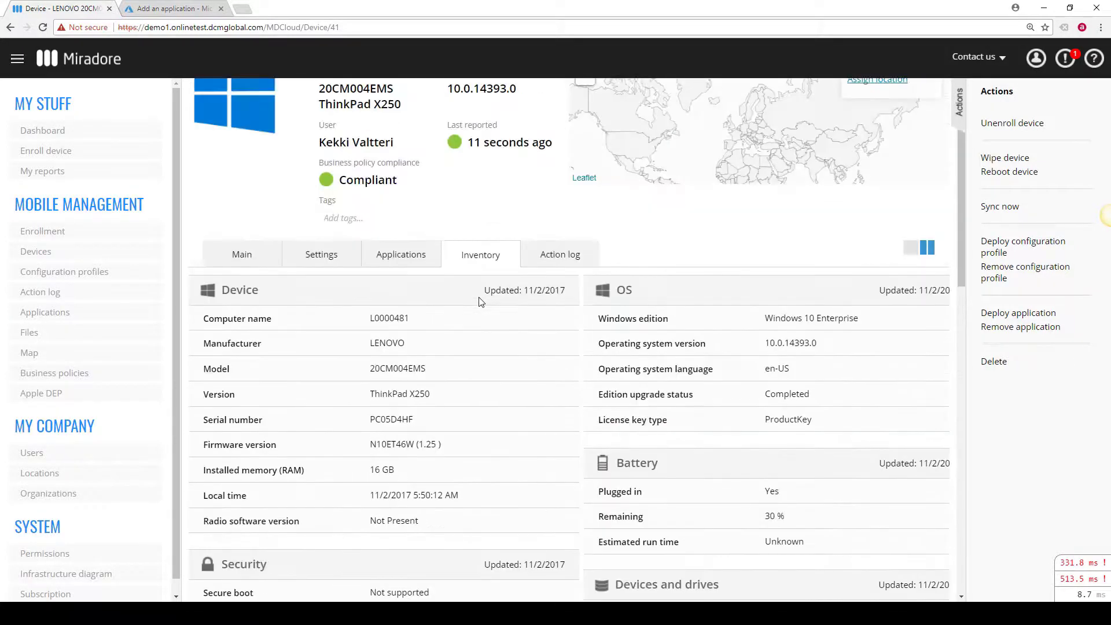
{"action": "left_click", "coordinate": [395, 263]}
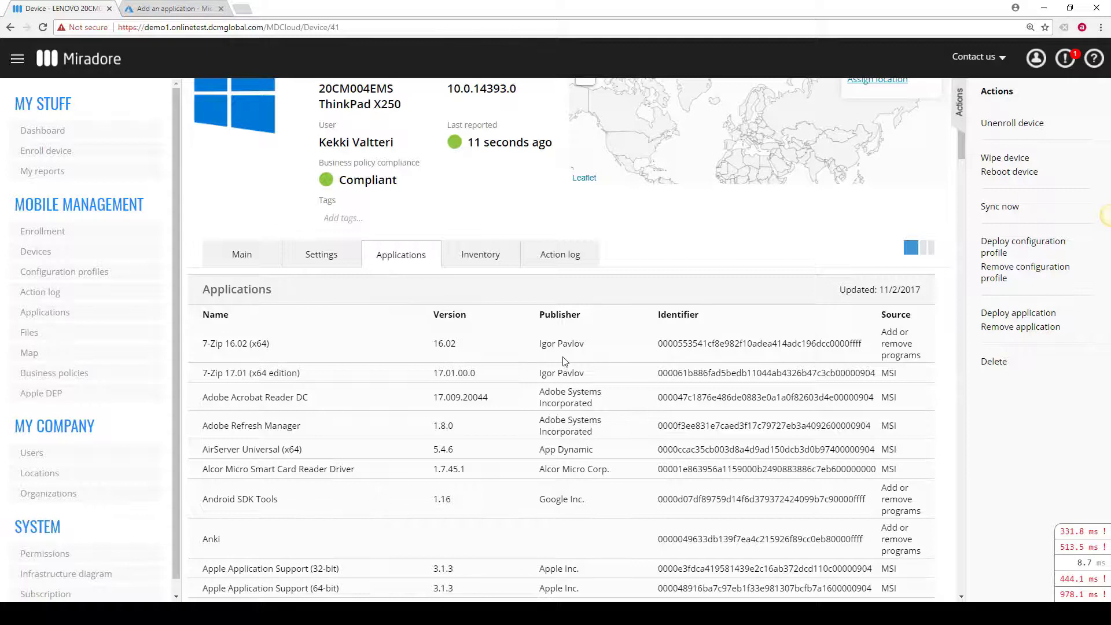
Return to the ThinkPad's Main overview and scroll back to the top
{"action": "left_click", "coordinate": [259, 260]}
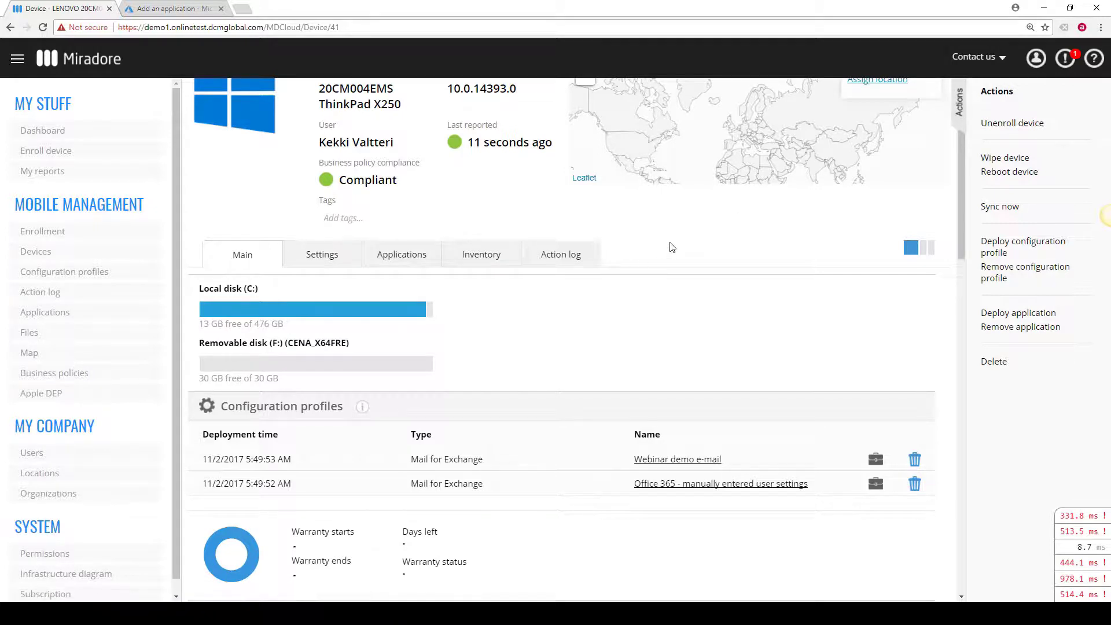
{"action": "scroll", "coordinate": [670, 330], "scroll_direction": "up", "scroll_amount": 1}
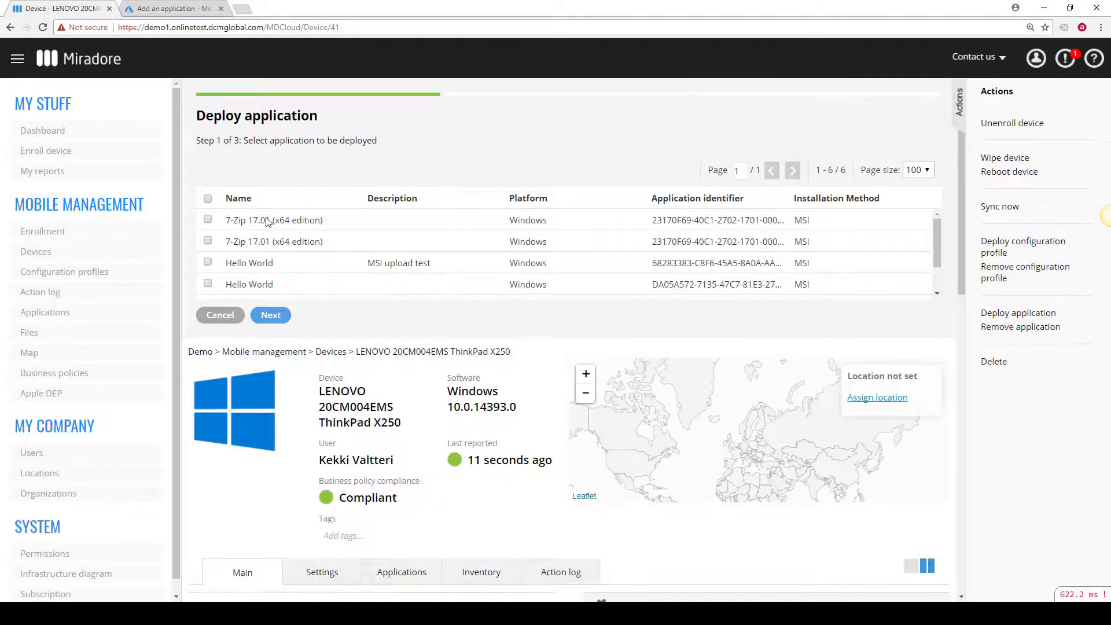
Select 7-Zip 17.01 (x64 edition) and deploy it to the ThinkPad
{"action": "left_click", "coordinate": [270, 220]}
{"action": "left_click", "coordinate": [287, 320]}
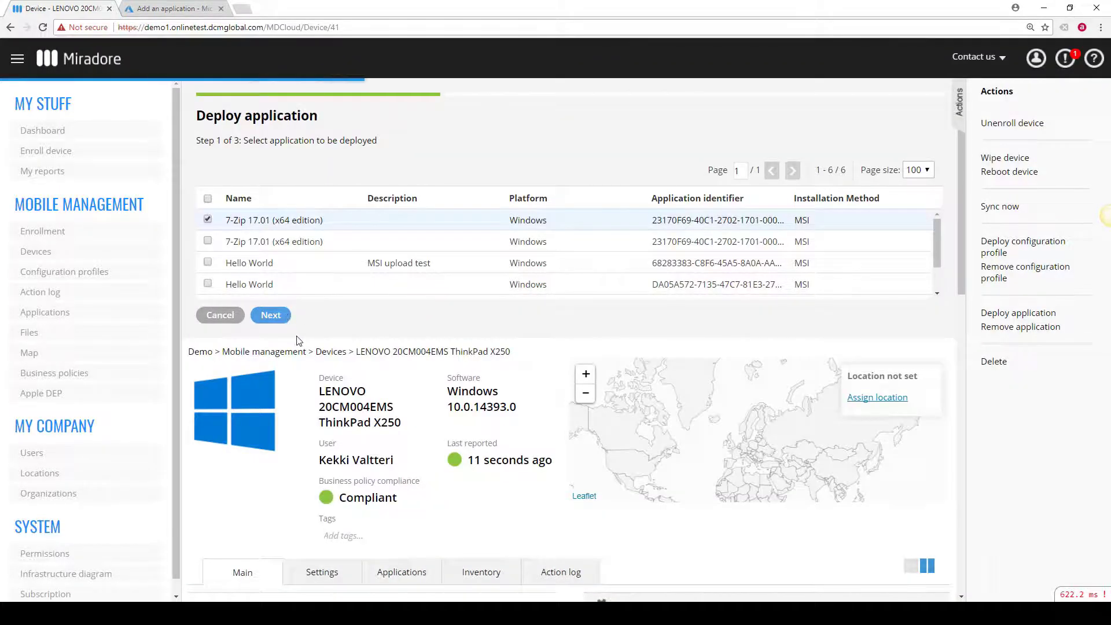
{"action": "left_click", "coordinate": [348, 334]}
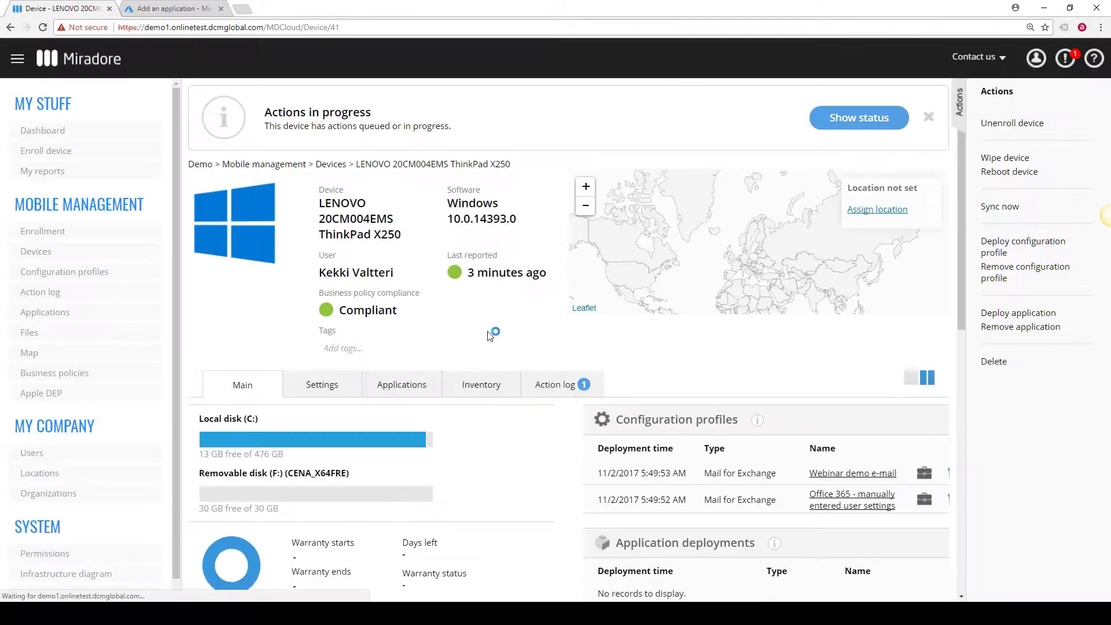
Reload the device's action log until the 7-Zip deployment shows Completed
{"action": "left_click", "coordinate": [570, 385]}
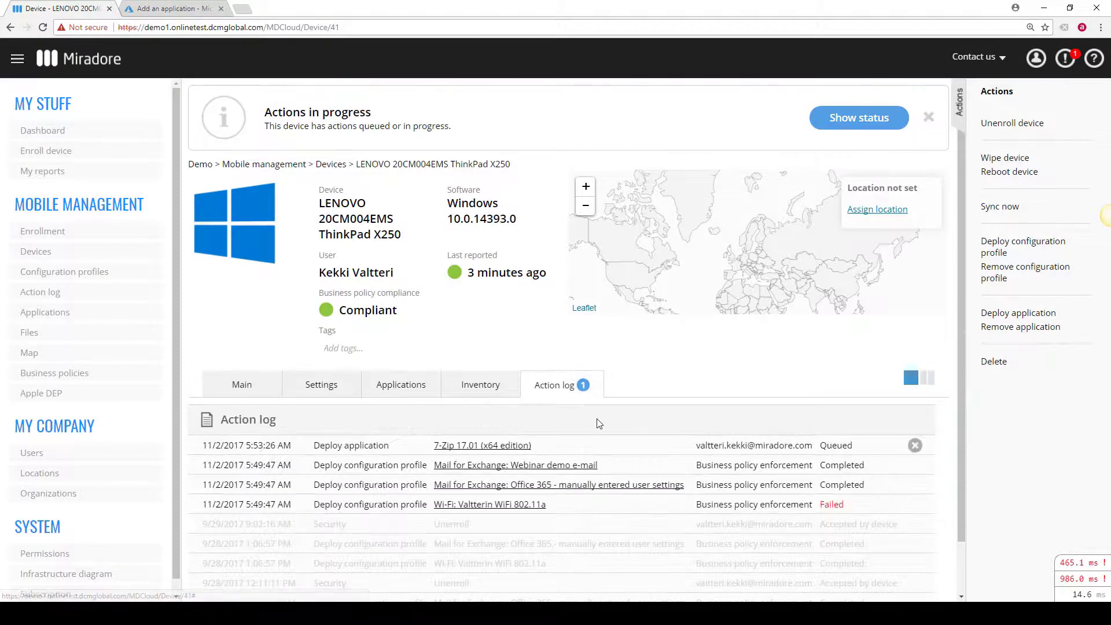
{"action": "left_click", "coordinate": [423, 26]}
{"action": "key", "text": "Return"}
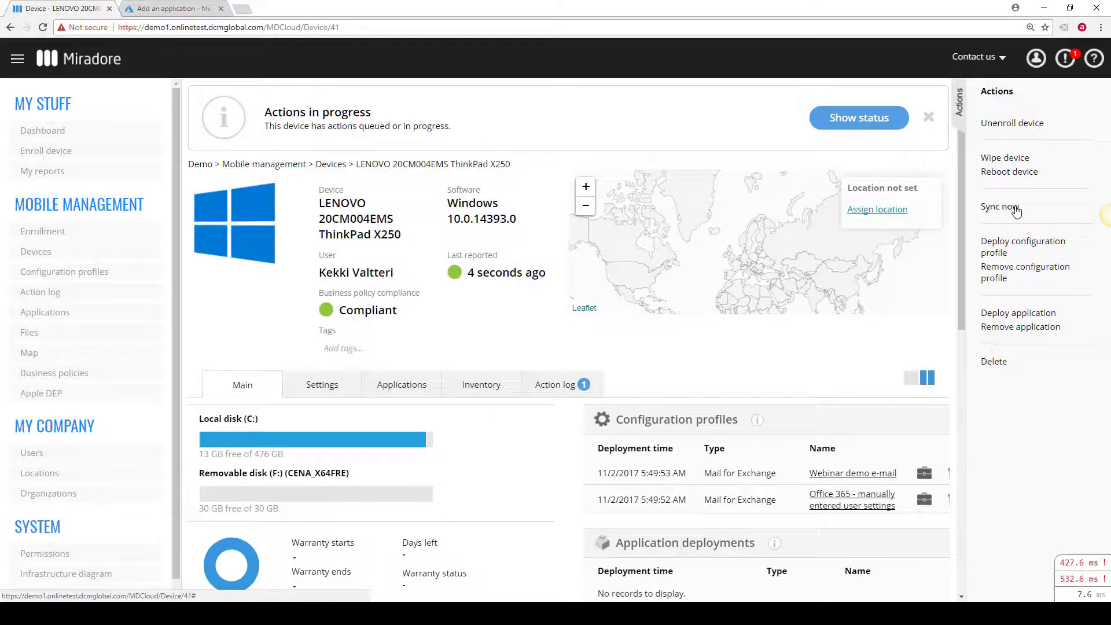
{"action": "left_click", "coordinate": [696, 23]}
{"action": "key", "text": "Return"}
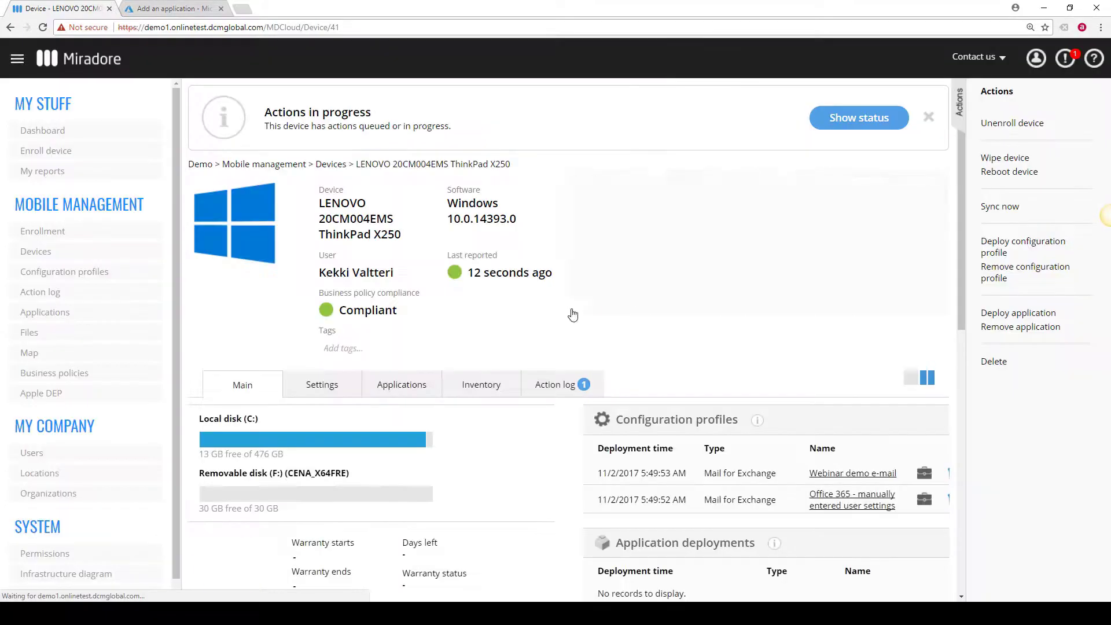
{"action": "left_click", "coordinate": [559, 386]}
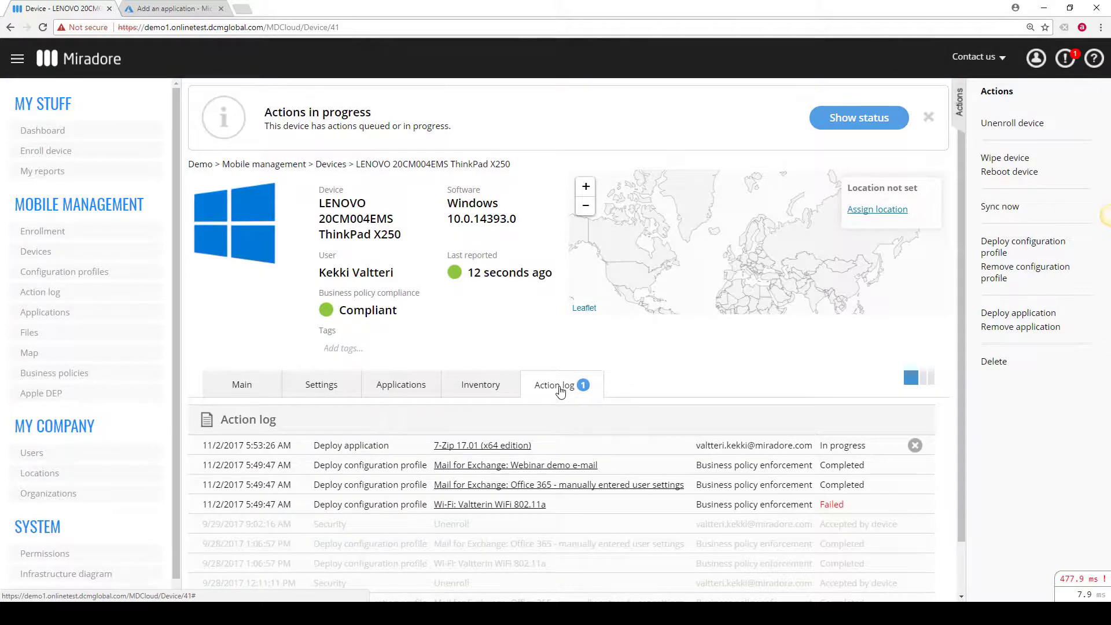
{"action": "left_click", "coordinate": [485, 27]}
{"action": "key", "text": "Return"}
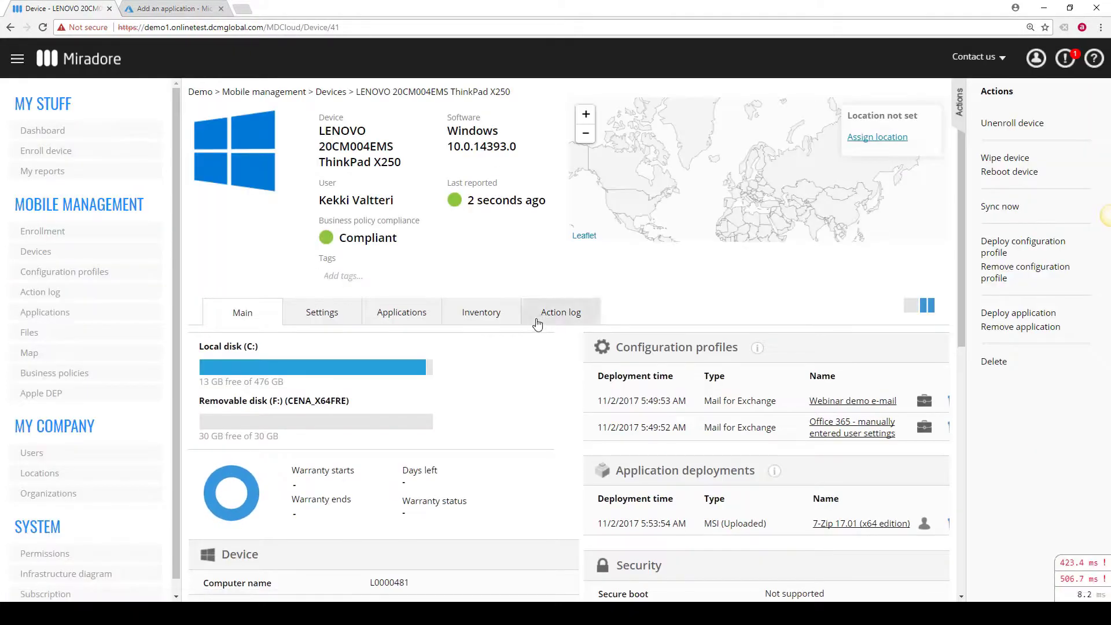
{"action": "left_click", "coordinate": [537, 323]}
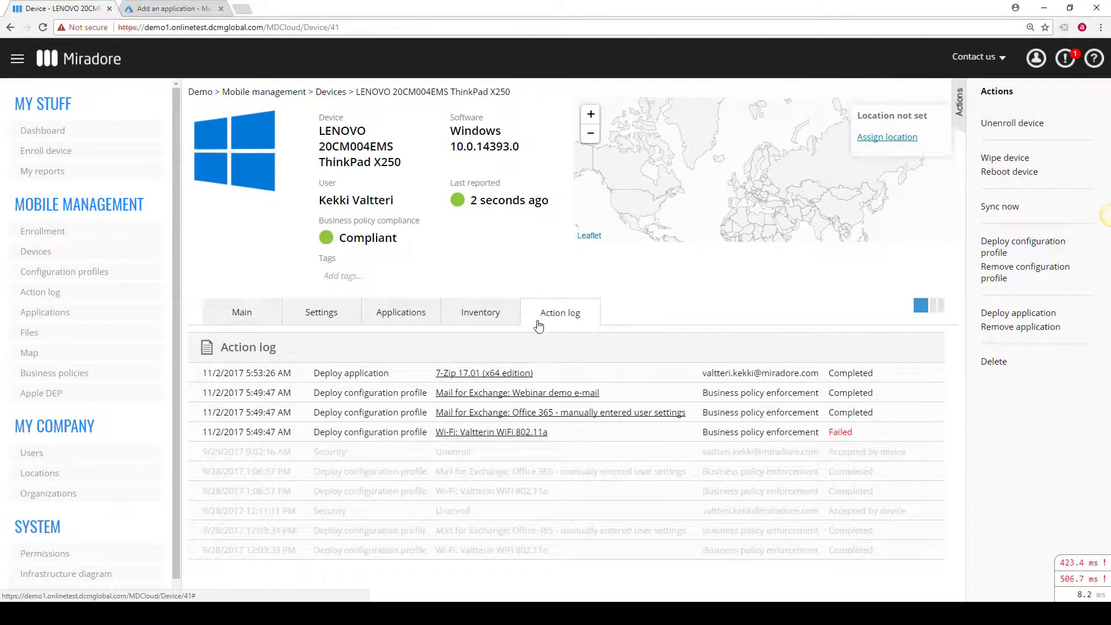
{"action": "mouse_move", "coordinate": [861, 379]}
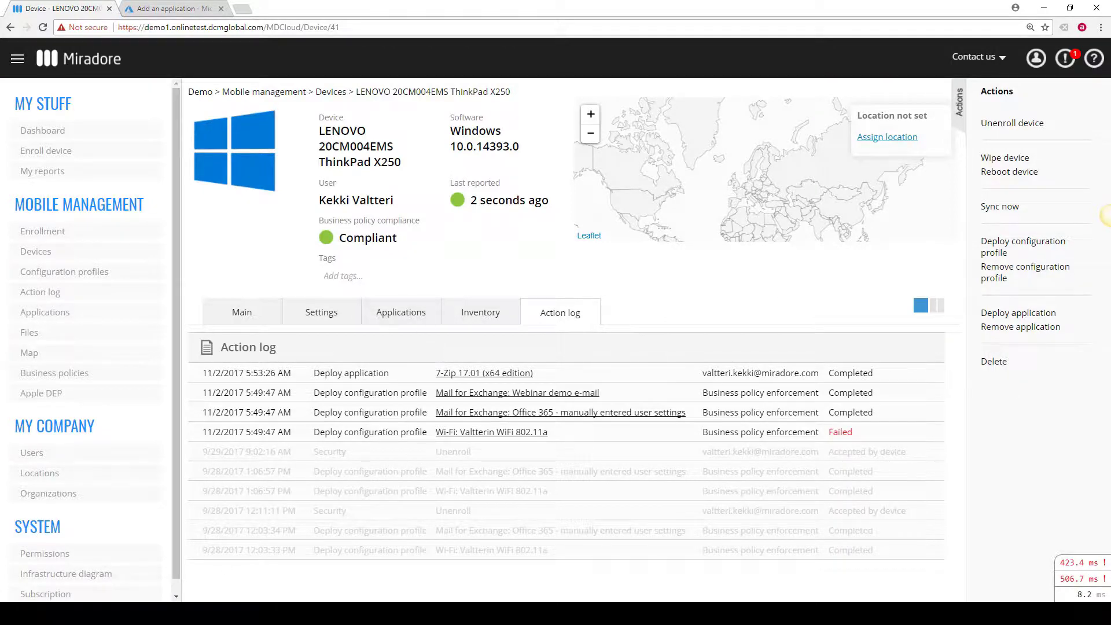
Switch to File Explorer's C:\temp\7zipi folder and view the 7-Zip context submenu for 7z1701-x64.msi
{"action": "key", "text": "alt+Tab"}
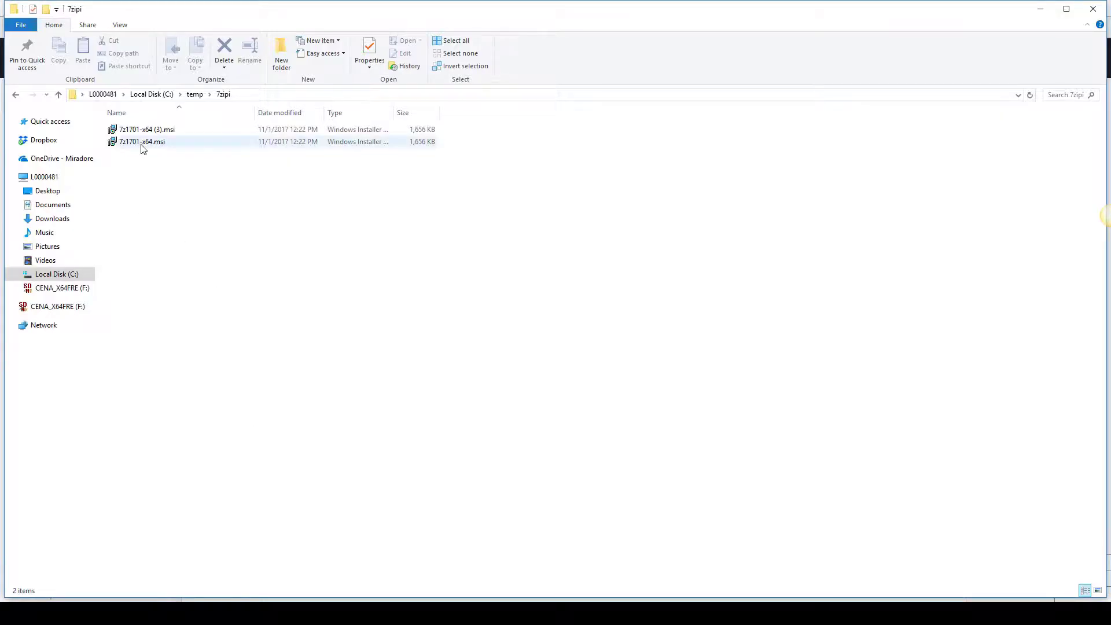
{"action": "right_click", "coordinate": [141, 144]}
{"action": "mouse_move", "coordinate": [189, 218]}
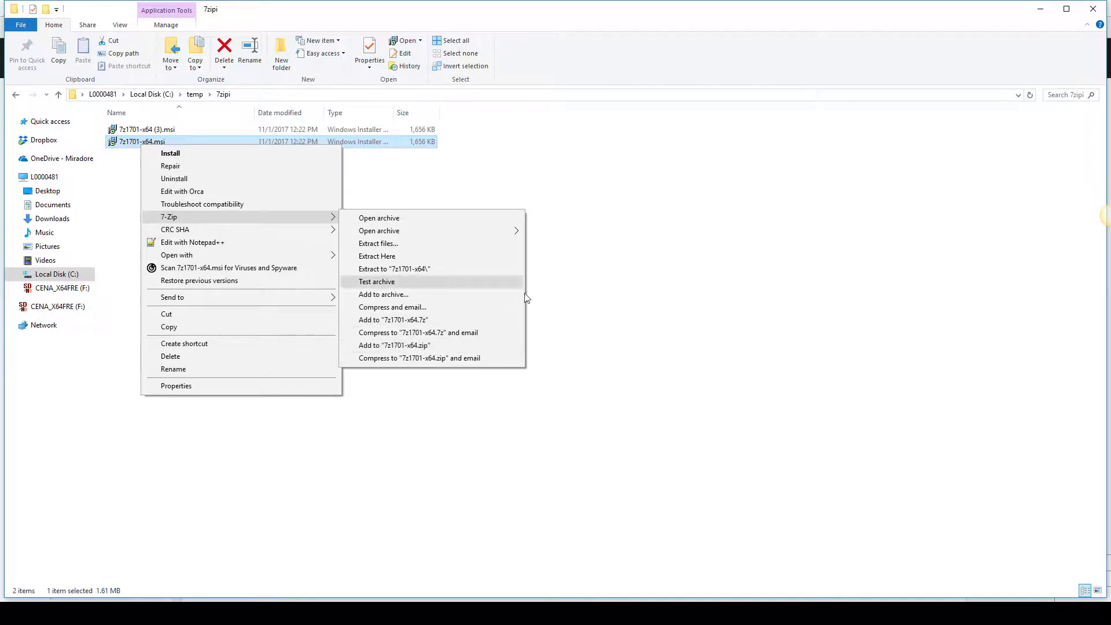
{"action": "left_click", "coordinate": [602, 299]}
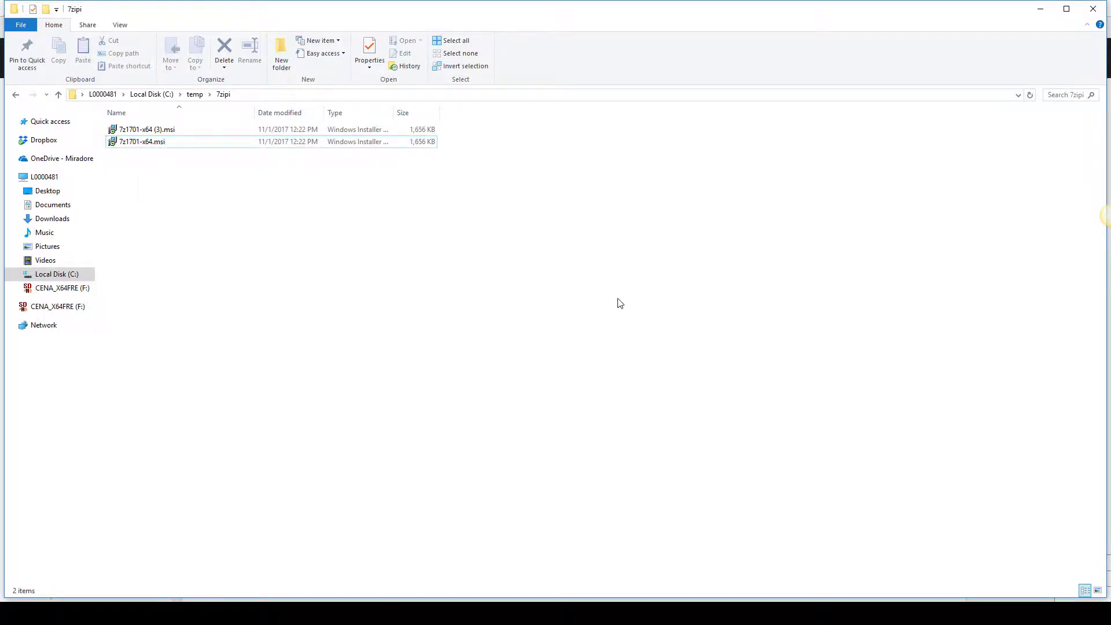
Go back to Chrome and show the ThinkPad X250's Main overview page
{"action": "key", "text": "alt+Tab"}
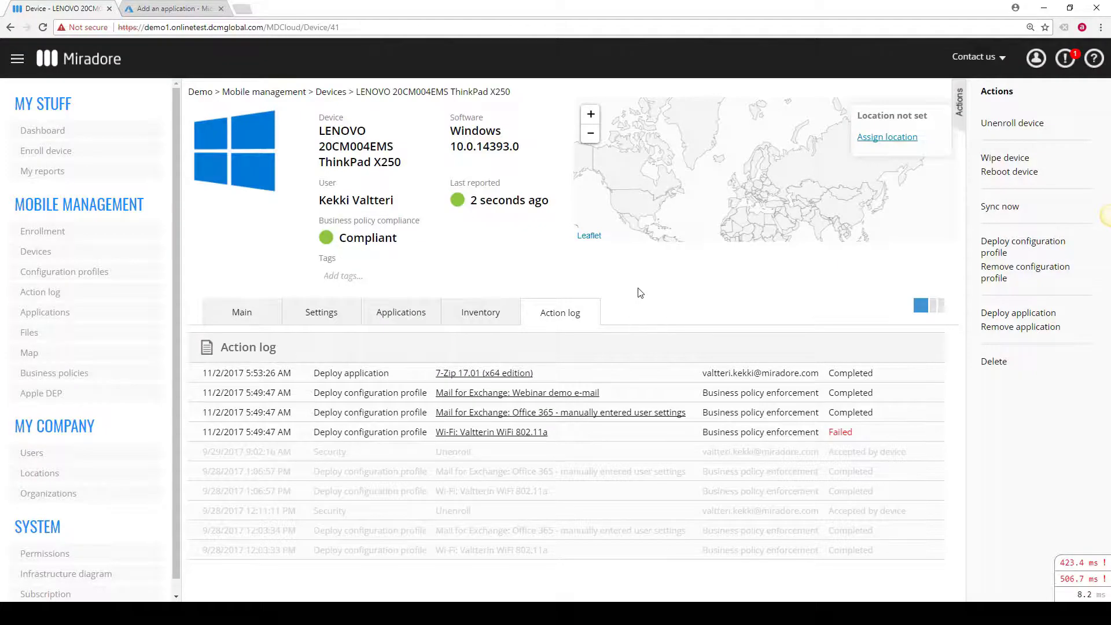
{"action": "left_click", "coordinate": [229, 308]}
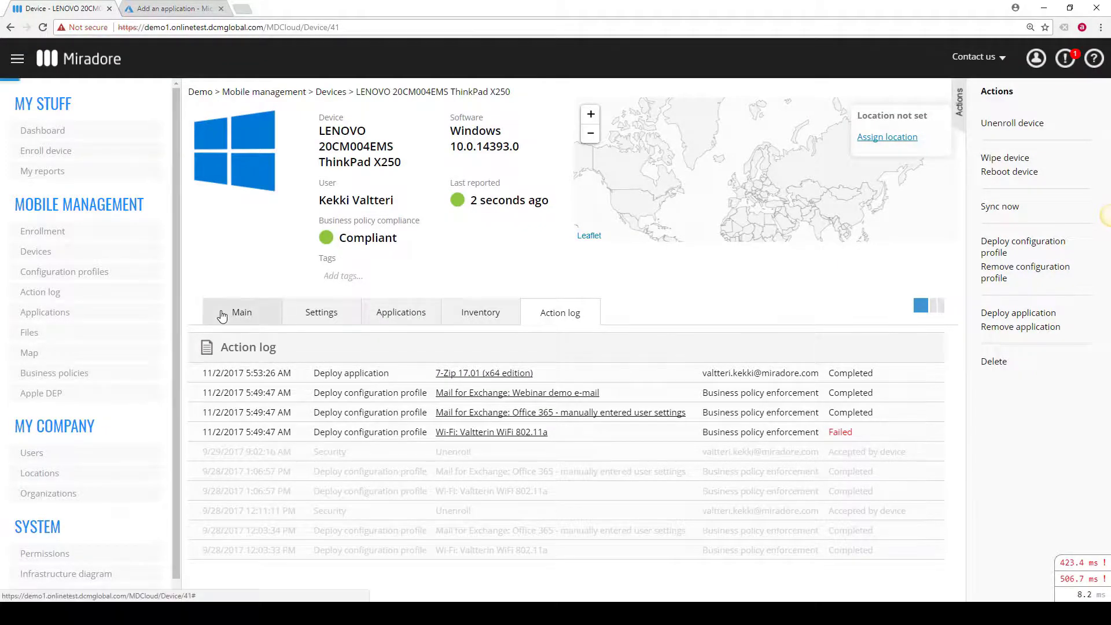